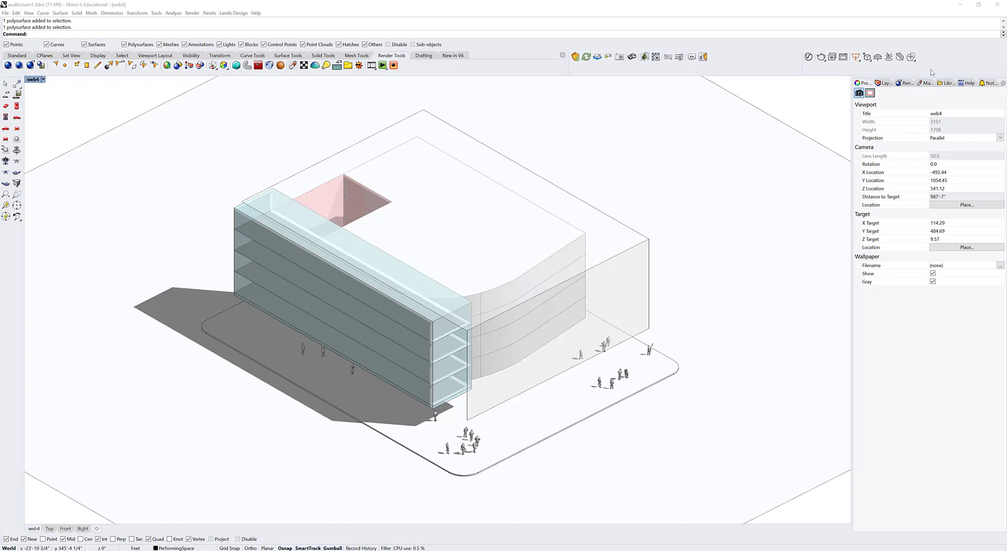
- Change the current renderer to V-Ray for Rhino in the rendering settings
{"action": "left_click", "coordinate": [926, 84]}
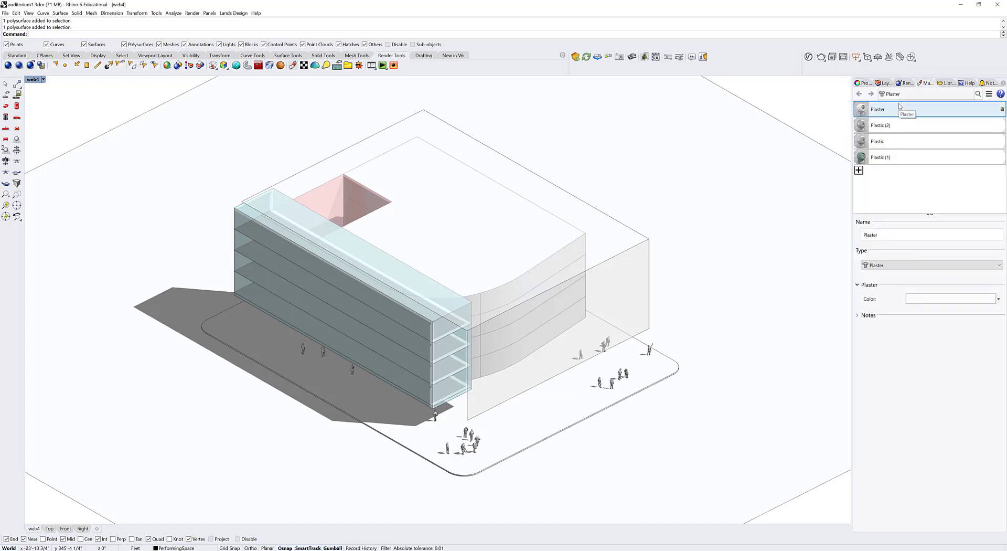
{"action": "left_click", "coordinate": [904, 84]}
{"action": "left_click", "coordinate": [903, 108]}
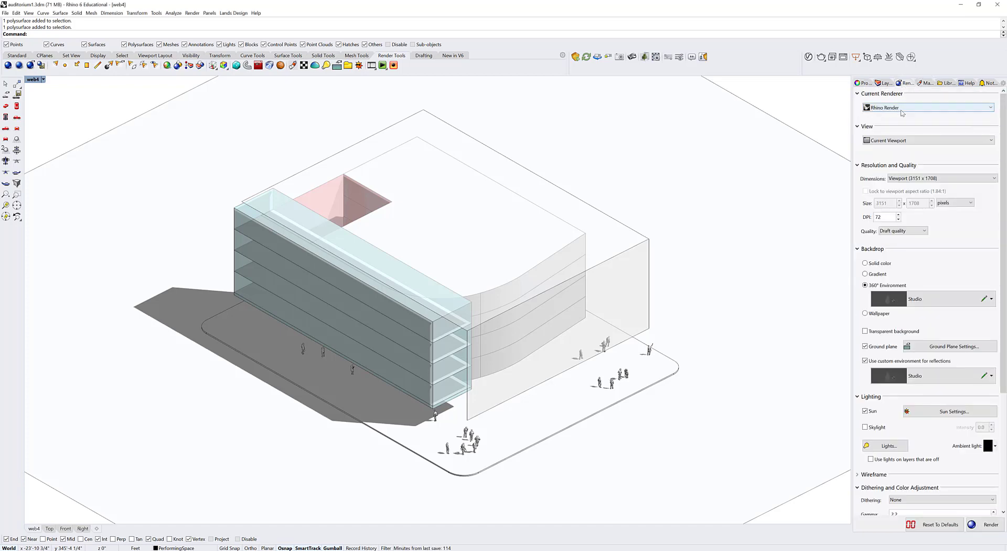
{"action": "left_click", "coordinate": [902, 124]}
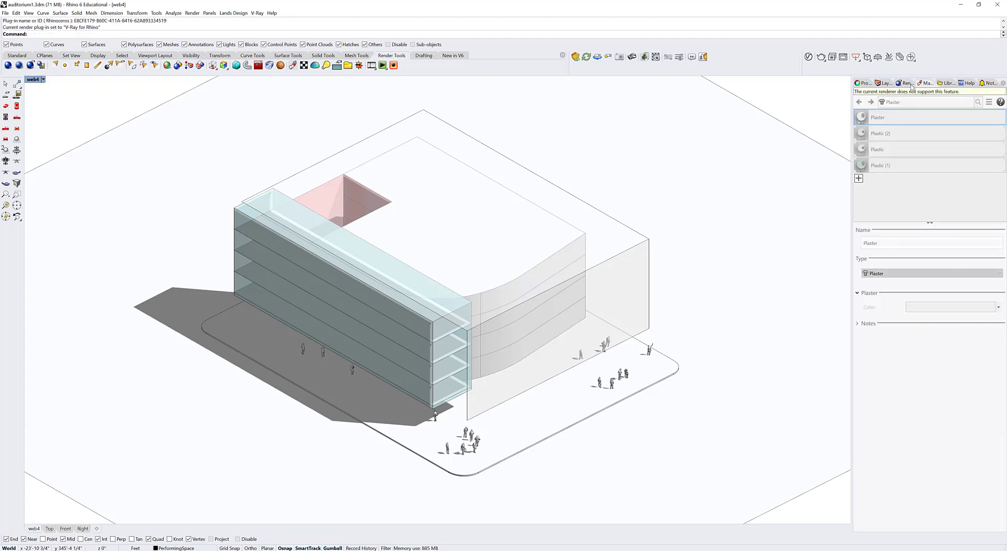
- Set the current renderer back to Rhino Render
{"action": "left_click", "coordinate": [912, 85]}
{"action": "left_click", "coordinate": [910, 108]}
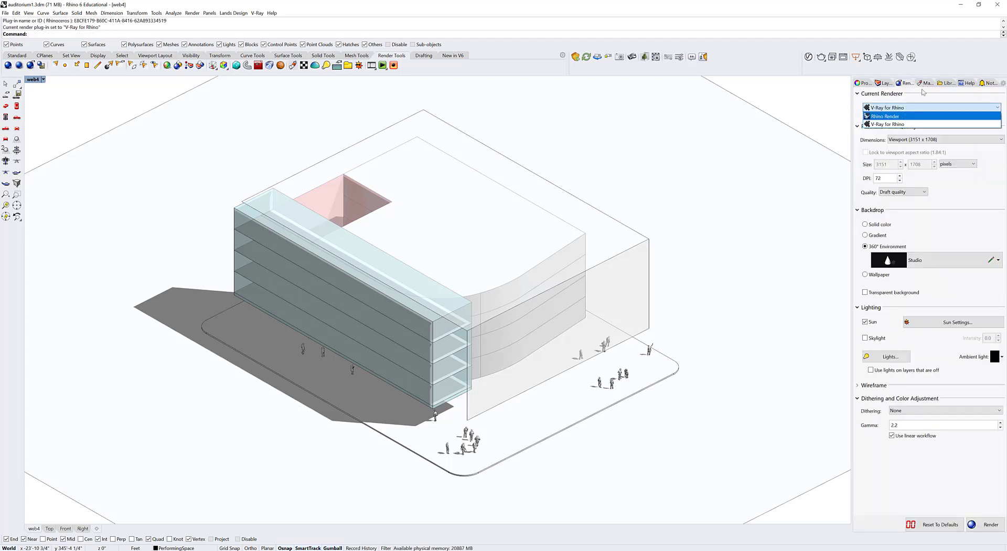
{"action": "left_click", "coordinate": [886, 117]}
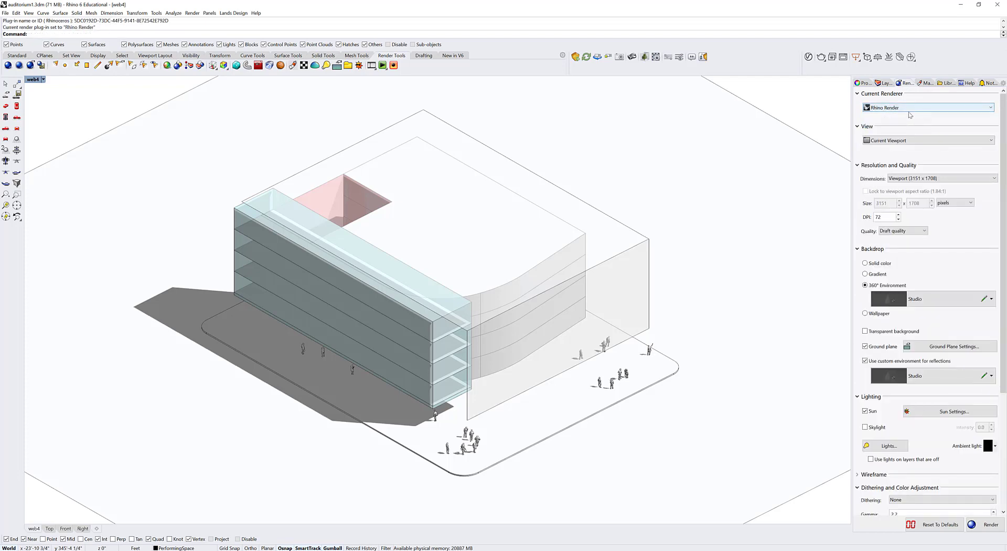
- Create a new Plaster material and name it Lobby
{"action": "left_click", "coordinate": [922, 83]}
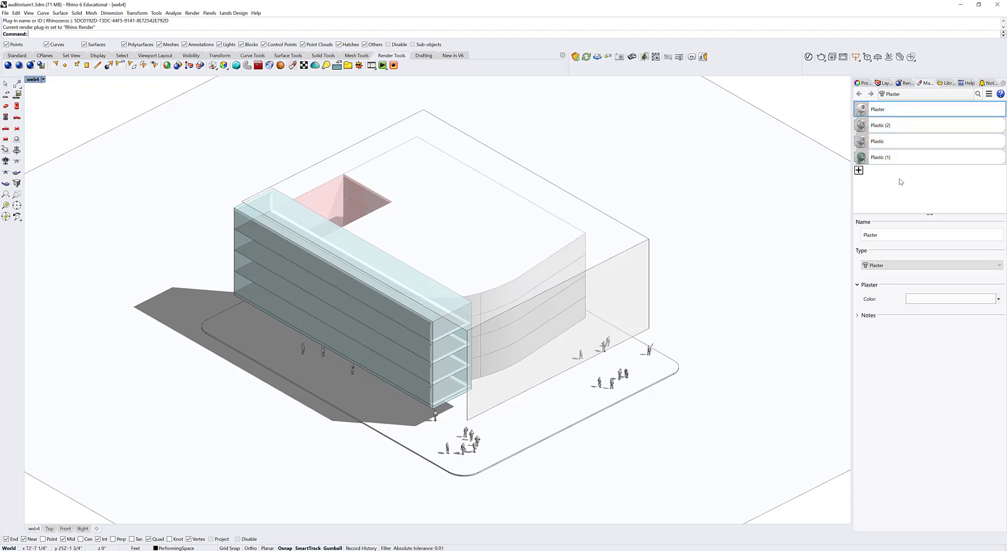
{"action": "left_click", "coordinate": [859, 170]}
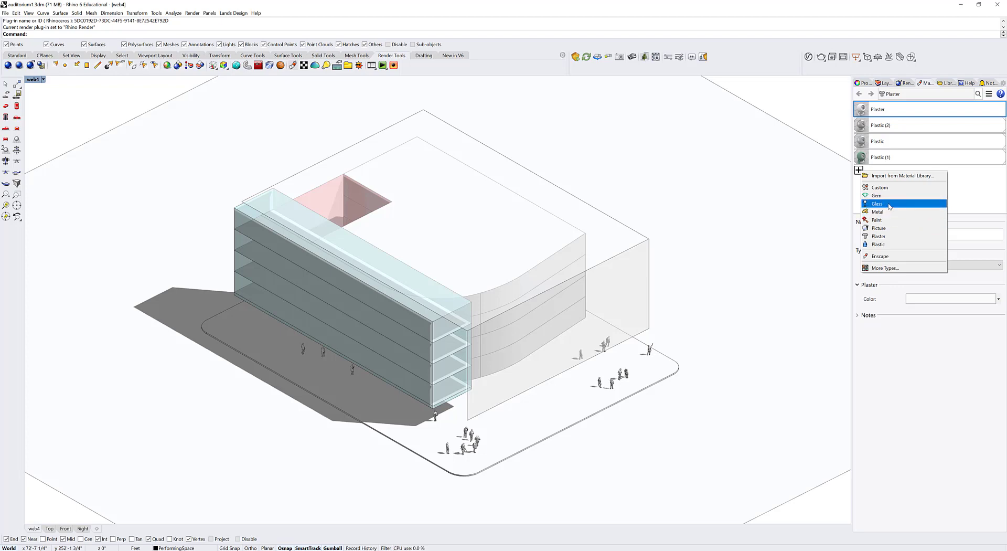
{"action": "left_click", "coordinate": [887, 237]}
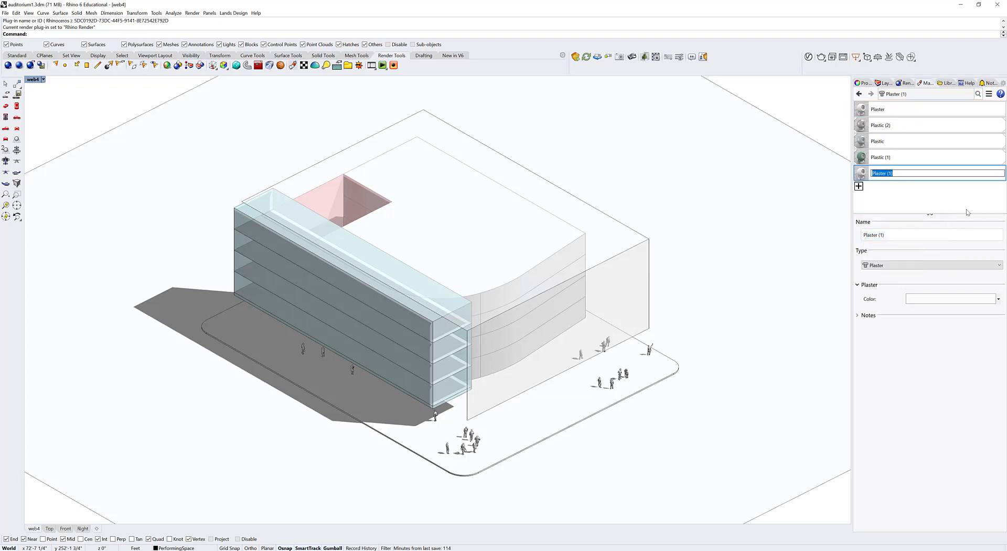
{"action": "type", "text": "Lobby"}
{"action": "key", "text": "Return"}
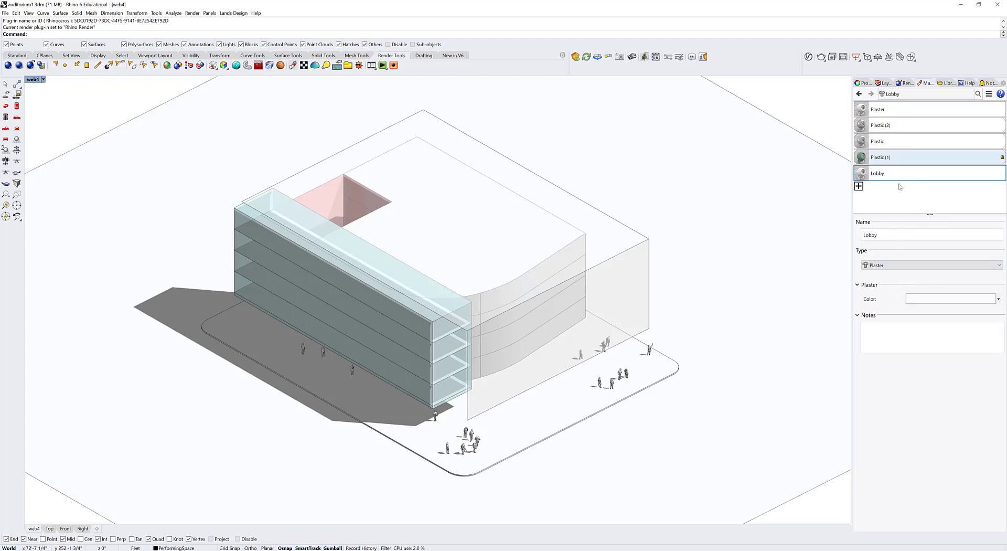
- Set the Lobby material's color to pure red
{"action": "left_click", "coordinate": [933, 222]}
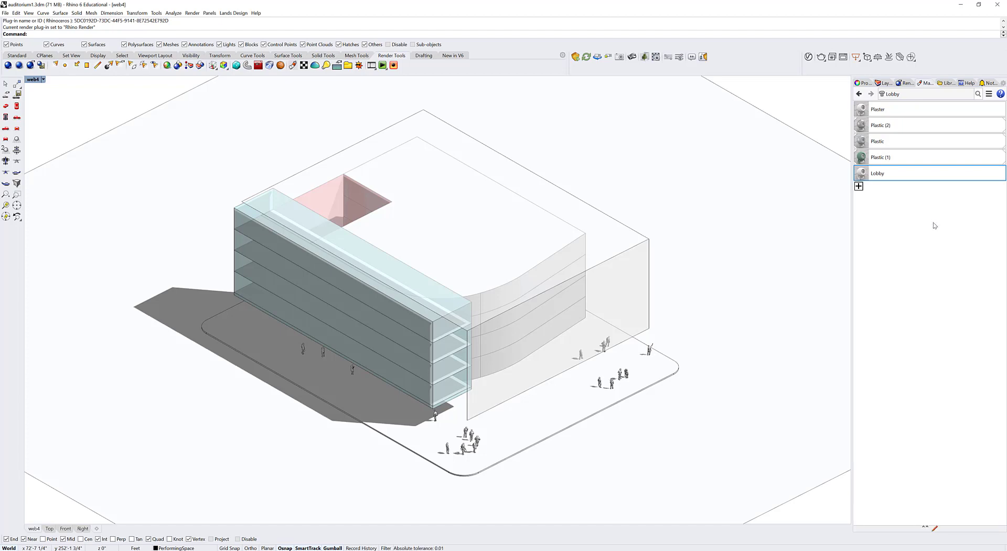
{"action": "left_click", "coordinate": [925, 528]}
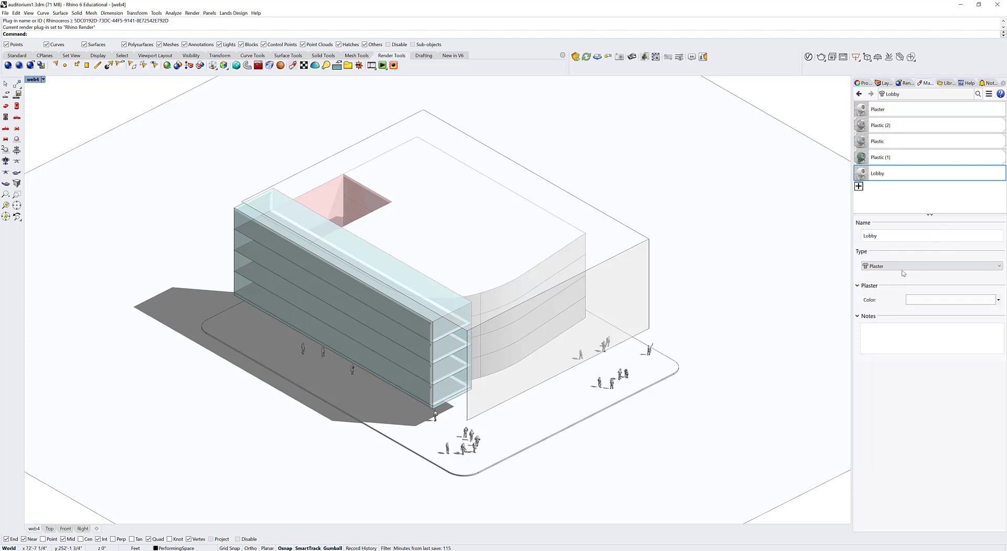
{"action": "left_click", "coordinate": [920, 295]}
{"action": "left_click", "coordinate": [417, 187]}
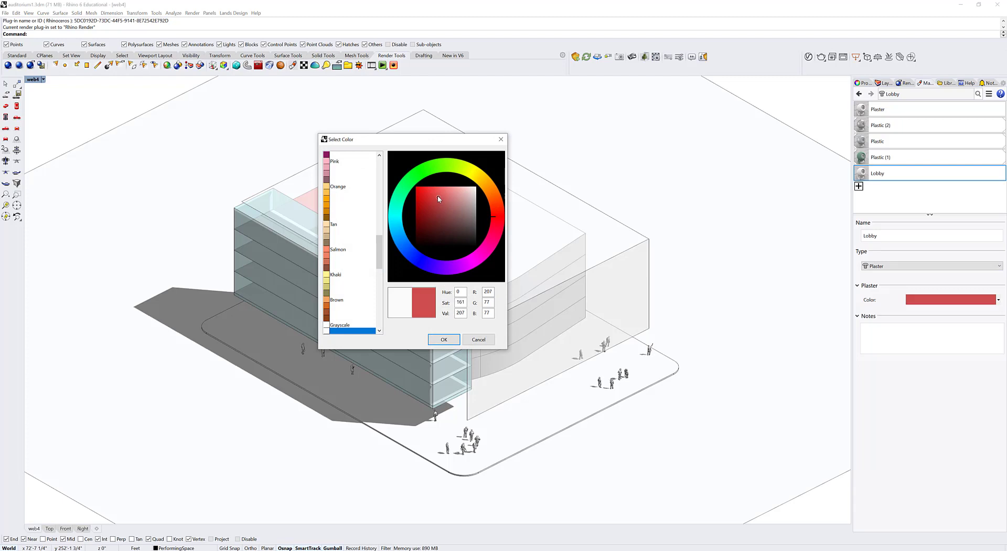
{"action": "left_click", "coordinate": [443, 340]}
- Try assigning the Lobby material to the pink box volume near the roof opening, and undo the assignment
{"action": "left_click", "coordinate": [325, 184]}
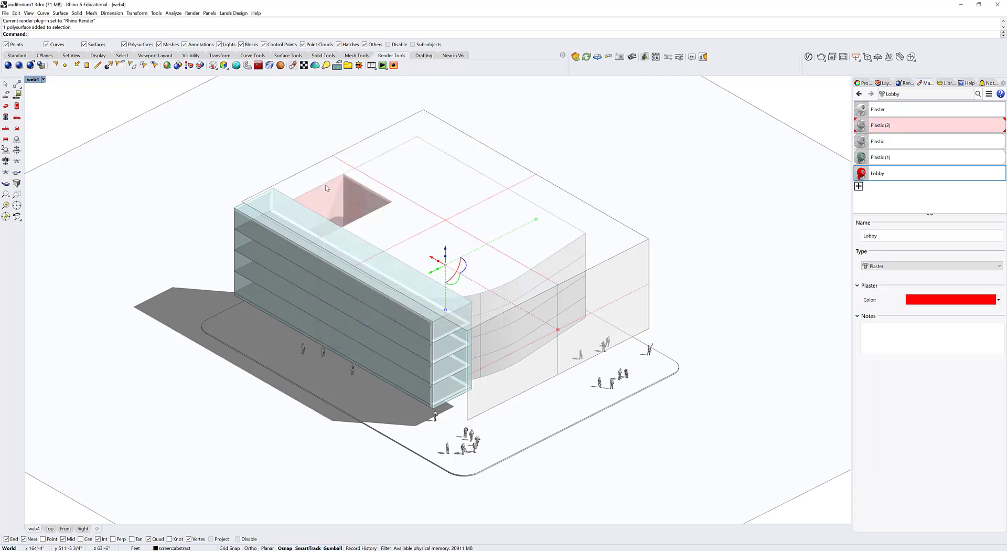
{"action": "left_click", "coordinate": [331, 193], "text": "shift"}
{"action": "left_click", "coordinate": [401, 175], "text": "ctrl"}
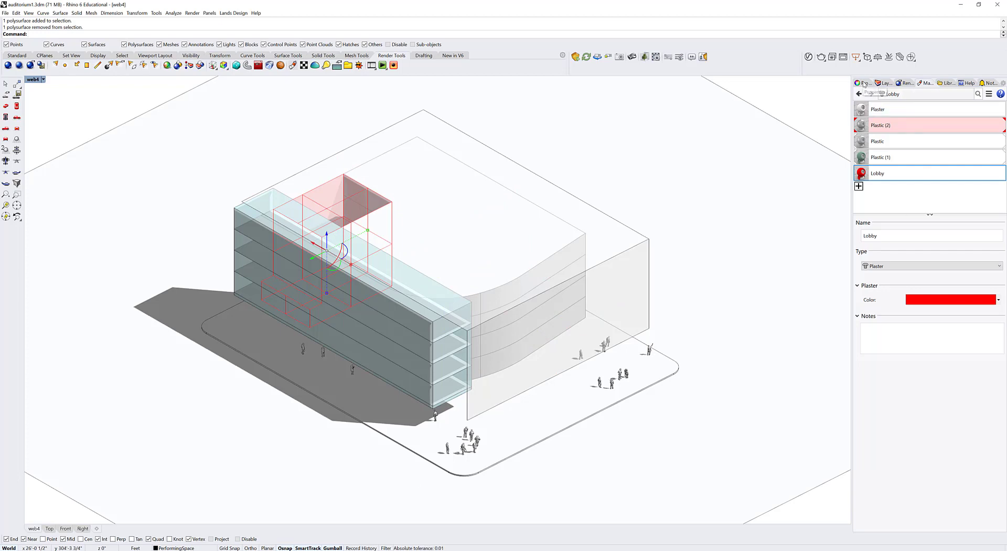
{"action": "left_click", "coordinate": [864, 84]}
{"action": "left_click", "coordinate": [928, 113]}
{"action": "left_click", "coordinate": [914, 206]}
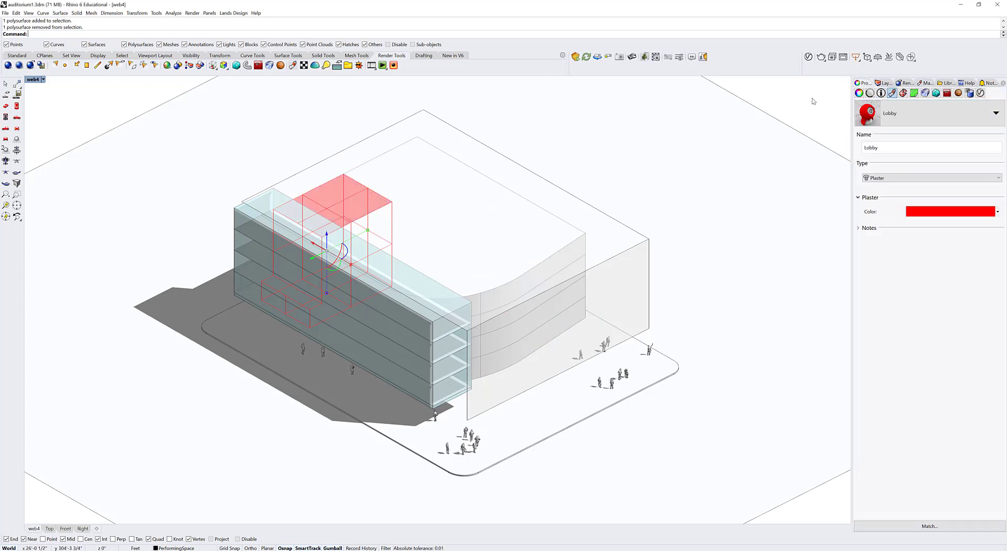
{"action": "key", "text": "ctrl+z"}
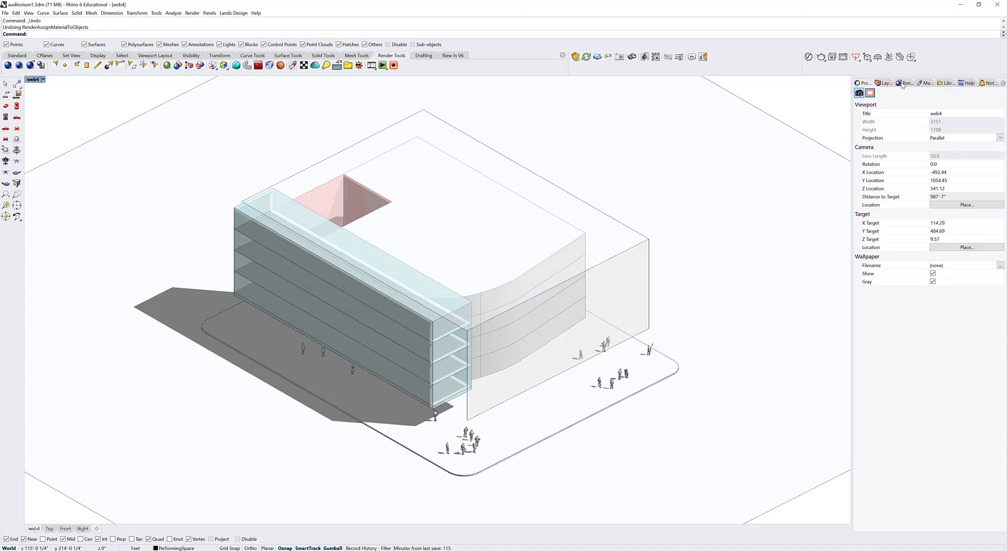
- Add a new Plastic material to the document's material list
{"action": "left_click", "coordinate": [904, 83]}
{"action": "left_click", "coordinate": [923, 83]}
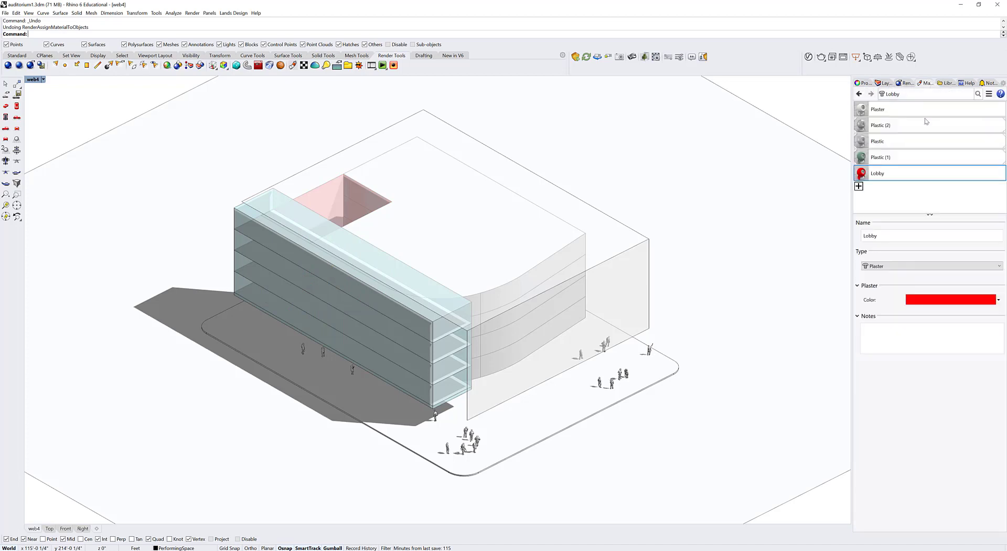
{"action": "left_click", "coordinate": [859, 185]}
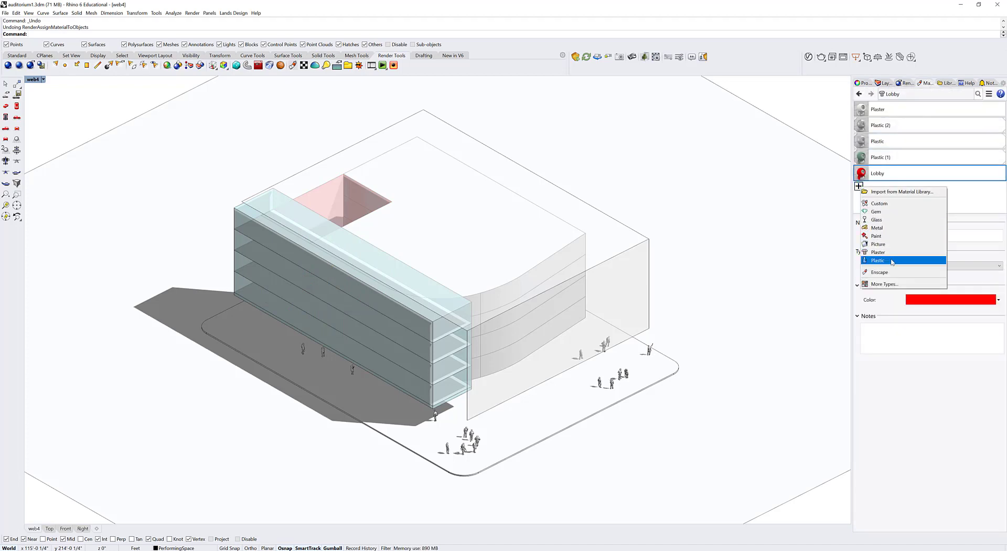
{"action": "left_click", "coordinate": [892, 261]}
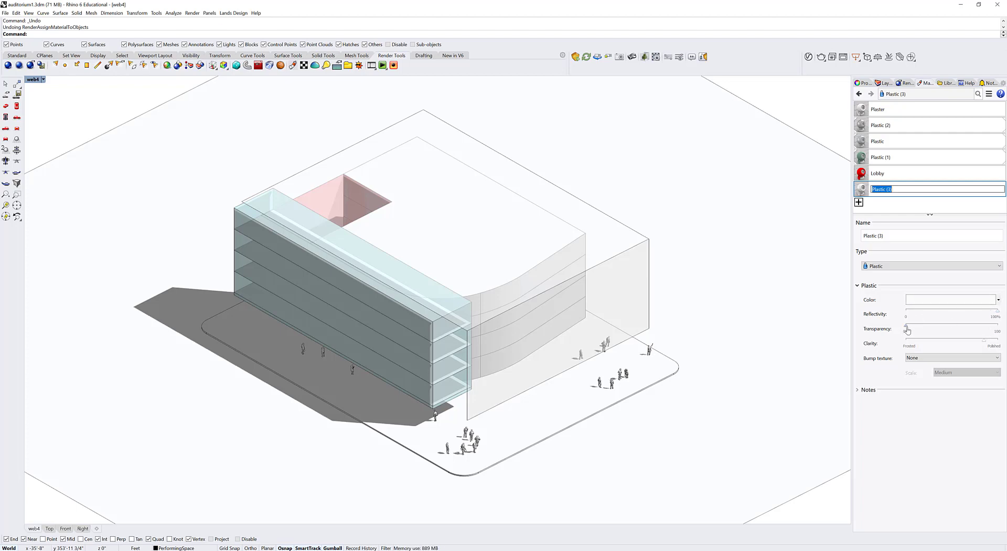
- Set the new plastic material's clarity to fully polished and its reflectivity and transparency to about 82%
{"action": "left_click_drag", "start_coordinate": [906, 327], "coordinate": [1004, 345]}
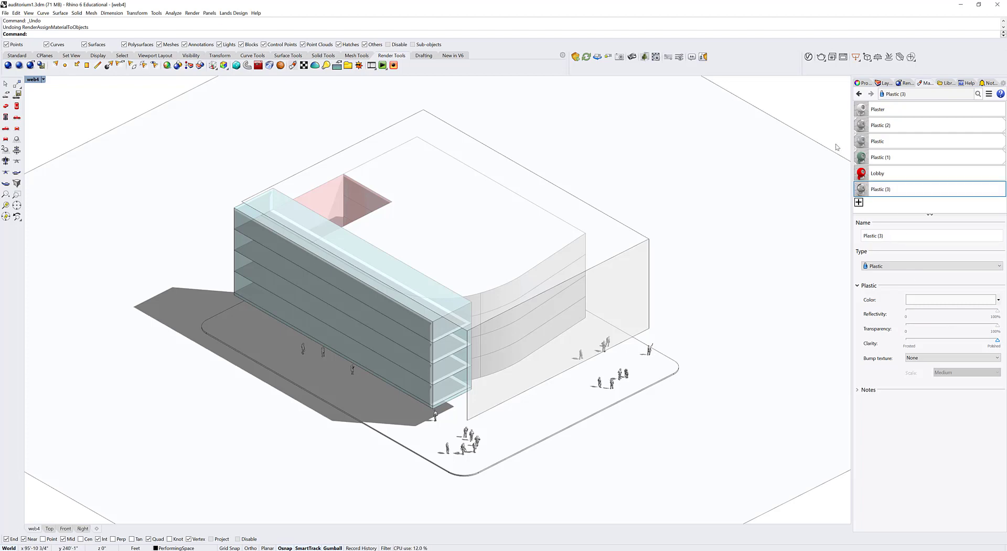
{"action": "left_click", "coordinate": [988, 326]}
{"action": "left_click", "coordinate": [982, 327]}
{"action": "left_click", "coordinate": [981, 312]}
- Examine the Plastic (1) material assigned to the long glass volume along the building's front
{"action": "left_click", "coordinate": [405, 324]}
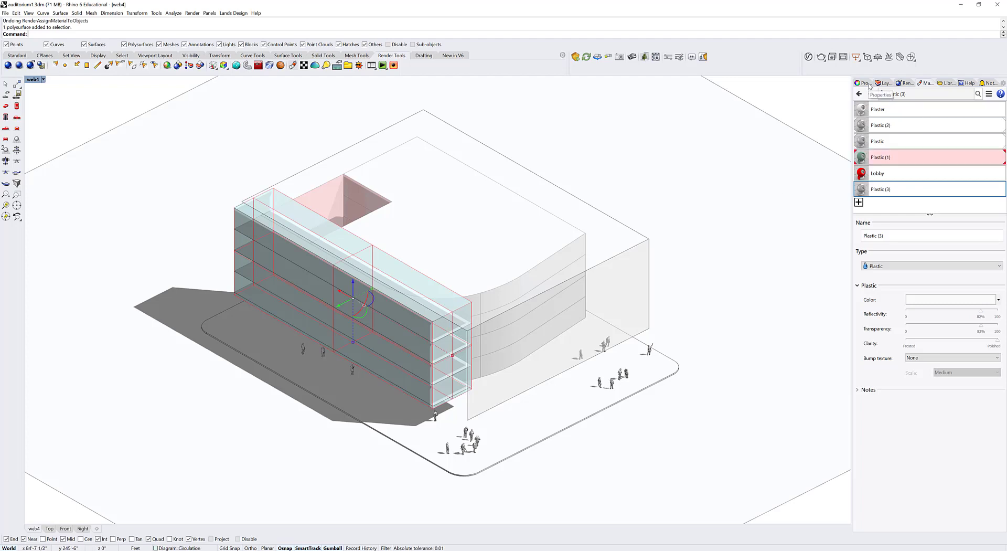
{"action": "left_click", "coordinate": [869, 85]}
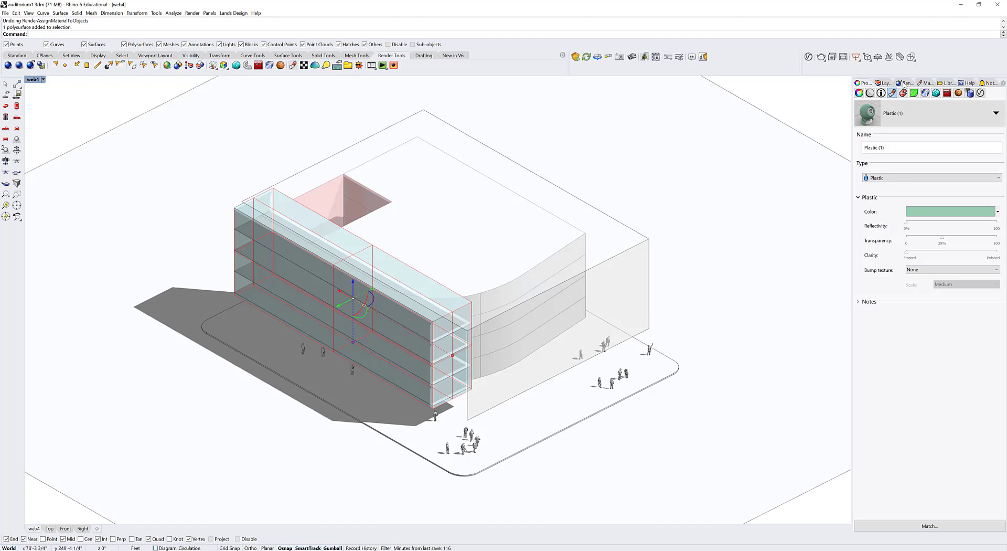
{"action": "left_click", "coordinate": [925, 83]}
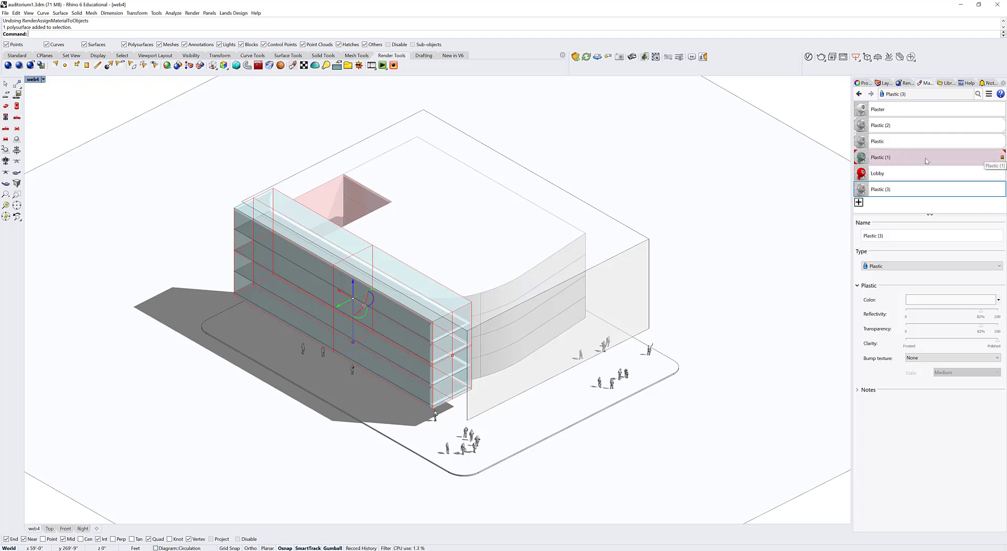
{"action": "left_click", "coordinate": [911, 158]}
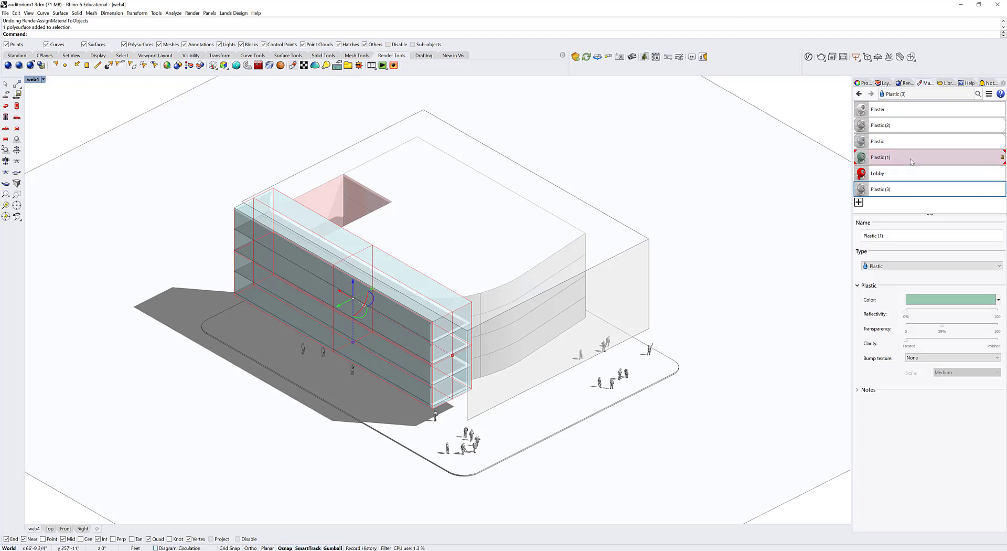
{"action": "left_click", "coordinate": [808, 111]}
{"action": "left_click", "coordinate": [392, 340]}
{"action": "left_click", "coordinate": [863, 83]}
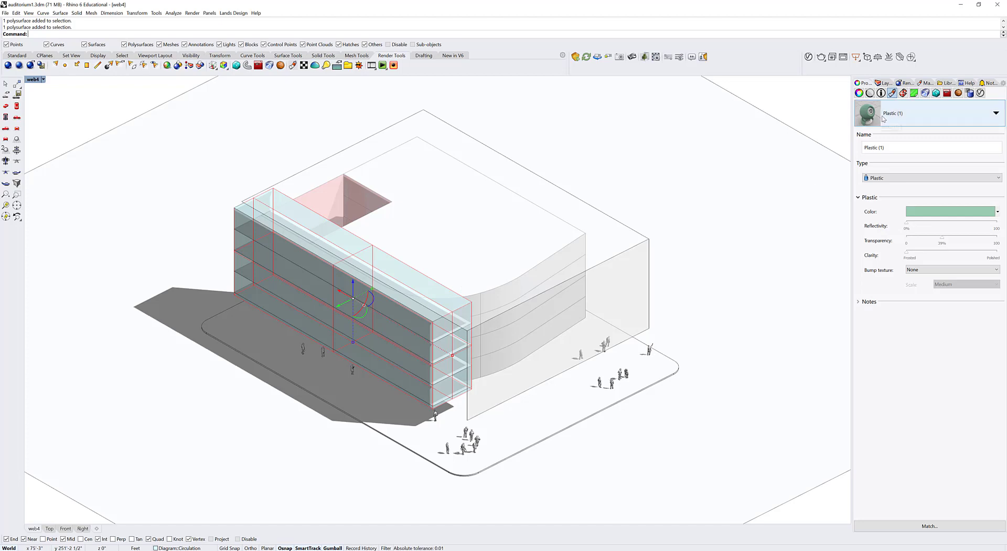
- Switch the web4 viewport's display mode to Diagram by Material and clear the selection
{"action": "left_click", "coordinate": [43, 80]}
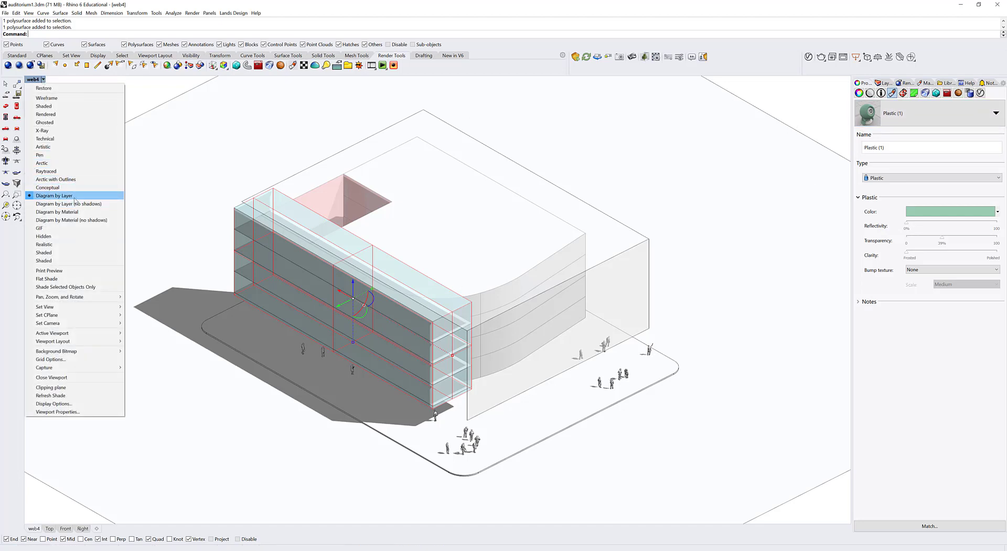
{"action": "left_click", "coordinate": [91, 214]}
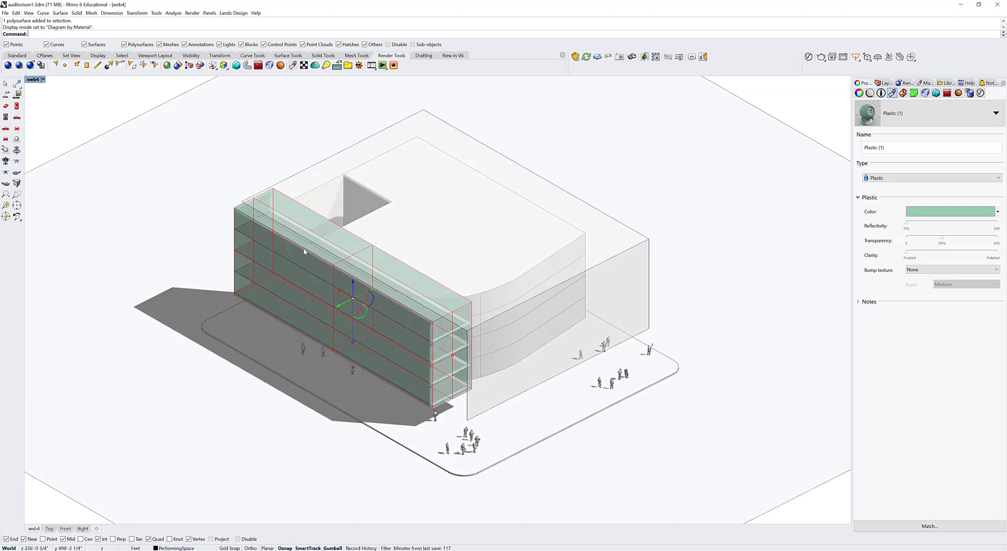
{"action": "left_click", "coordinate": [165, 153]}
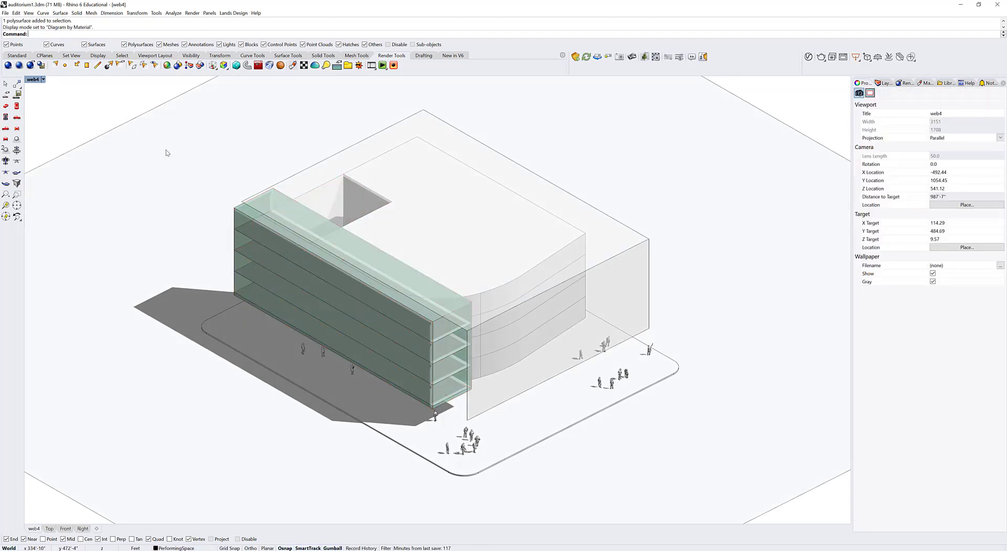
- Select the long front volume's polysurface and set its Plastic (1) material's reflectivity to 100%
{"action": "left_click", "coordinate": [240, 224]}
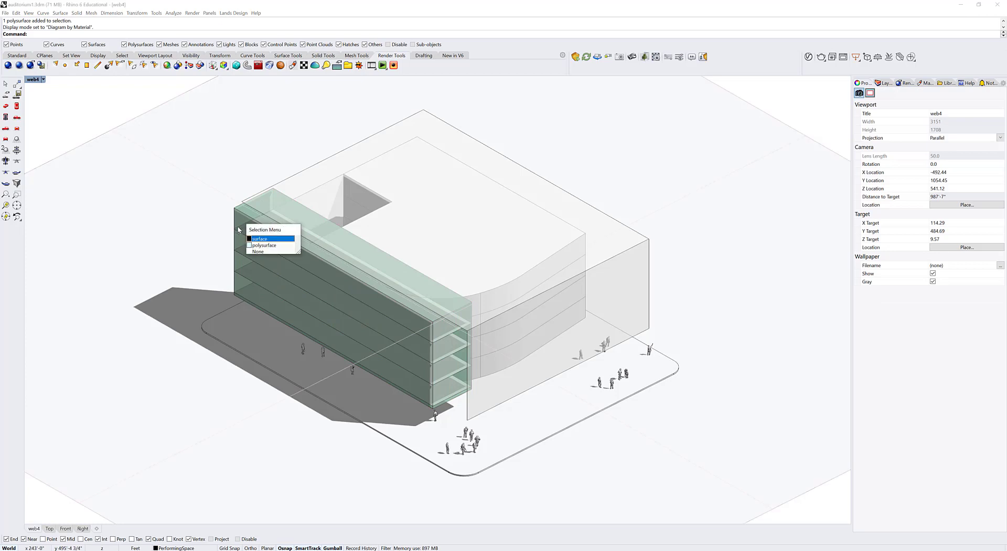
{"action": "left_click", "coordinate": [264, 245]}
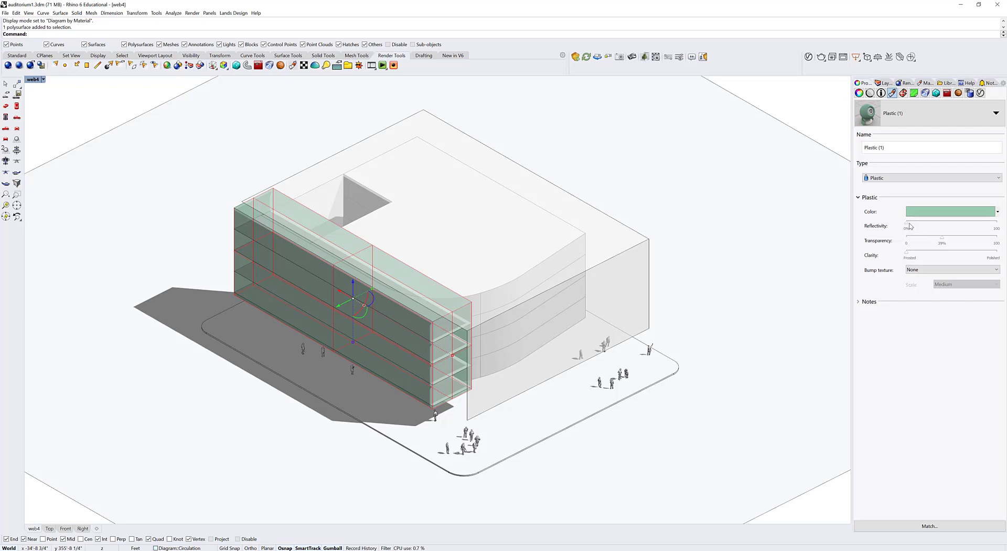
{"action": "left_click_drag", "start_coordinate": [908, 224], "coordinate": [1006, 227]}
- Preview the model in Raytraced display mode and return the viewport to Diagram by Material
{"action": "left_click", "coordinate": [43, 79]}
{"action": "left_click", "coordinate": [56, 173]}
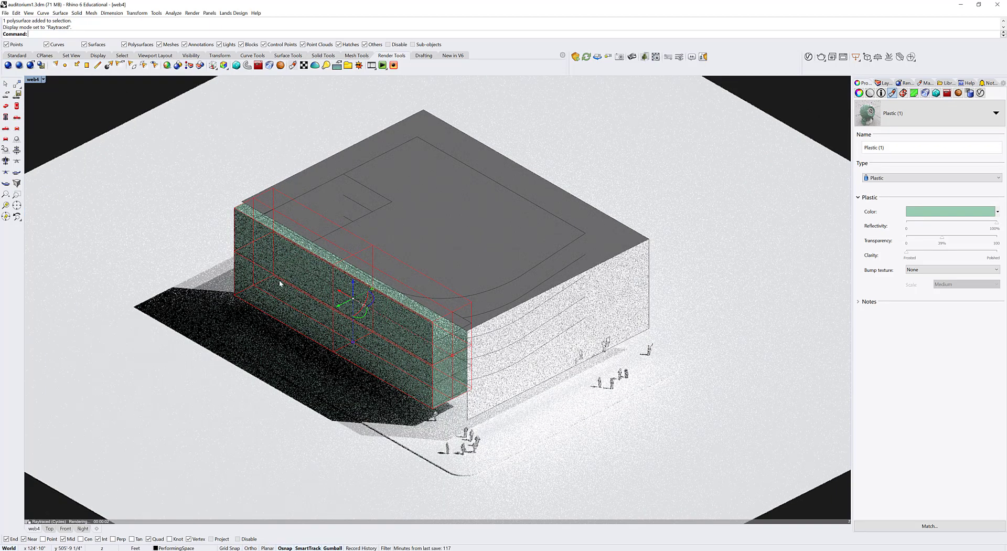
{"action": "left_click", "coordinate": [43, 79]}
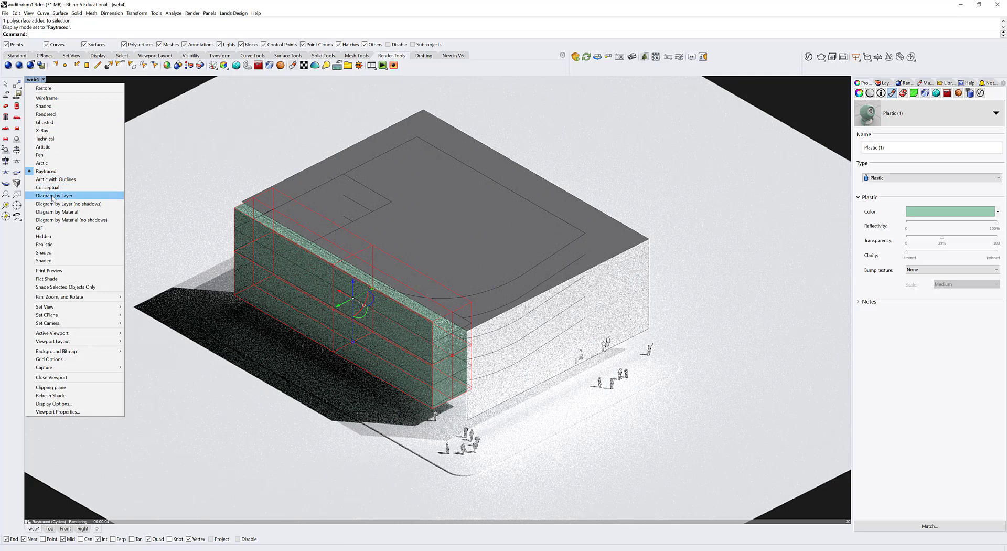
{"action": "left_click", "coordinate": [55, 211]}
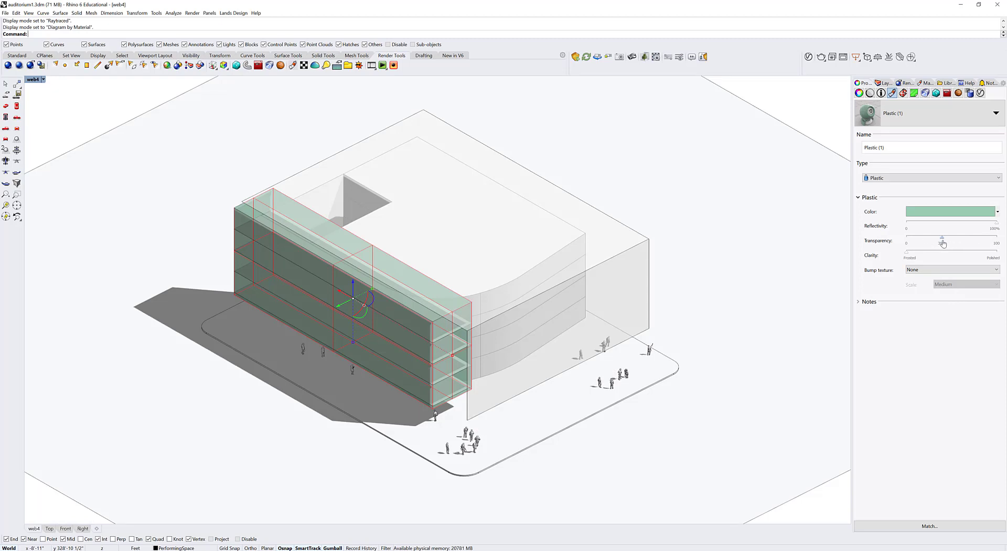
- Increase the transparency of the front volume's Plastic (1) material to about 81%
{"action": "left_click_drag", "start_coordinate": [943, 243], "coordinate": [968, 242]}
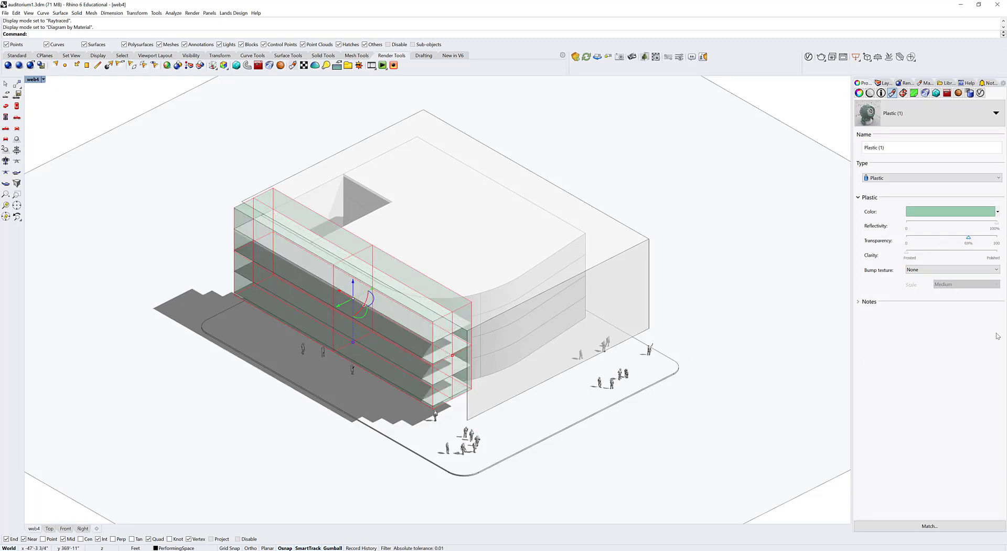
{"action": "left_click_drag", "start_coordinate": [969, 242], "coordinate": [979, 242]}
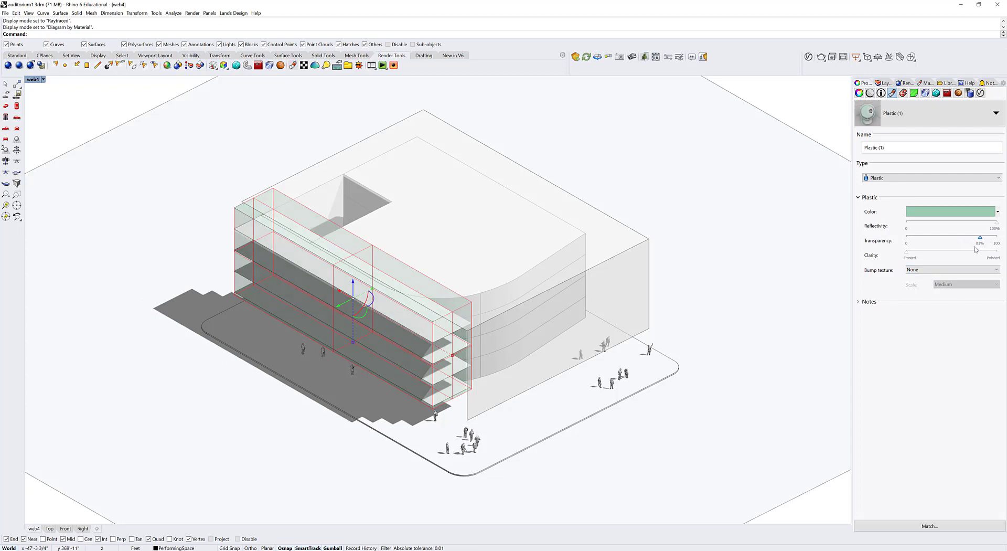
- Set the Plastic (1) material's clarity to fully polished, previewing it in Raytraced mode before returning the viewport to Diagram by Material
{"action": "left_click_drag", "start_coordinate": [906, 252], "coordinate": [1005, 264]}
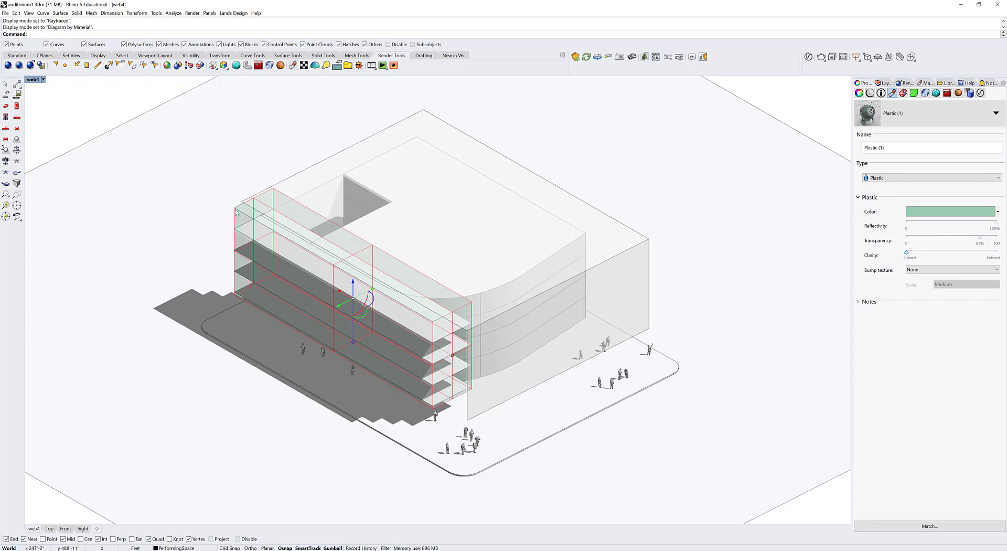
{"action": "left_click", "coordinate": [44, 79]}
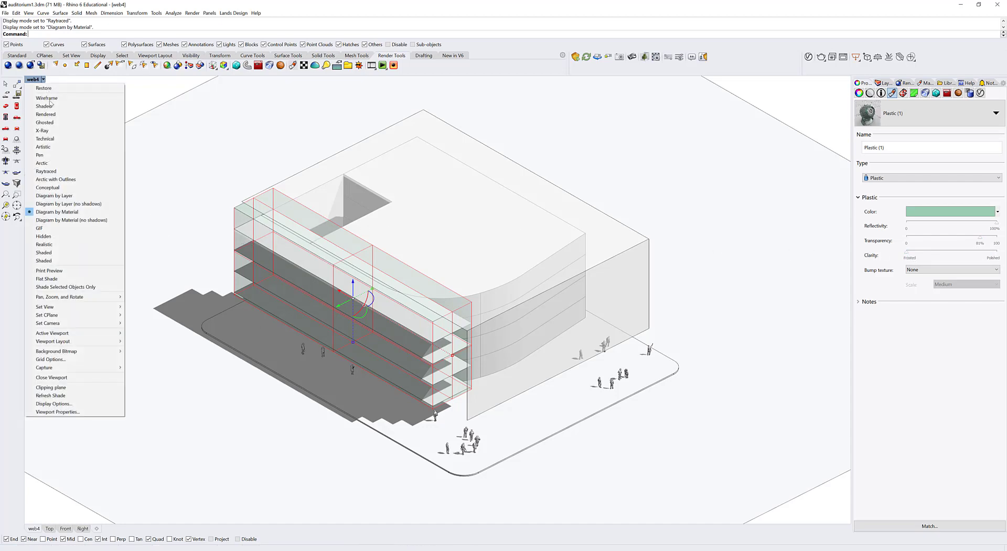
{"action": "left_click", "coordinate": [50, 171]}
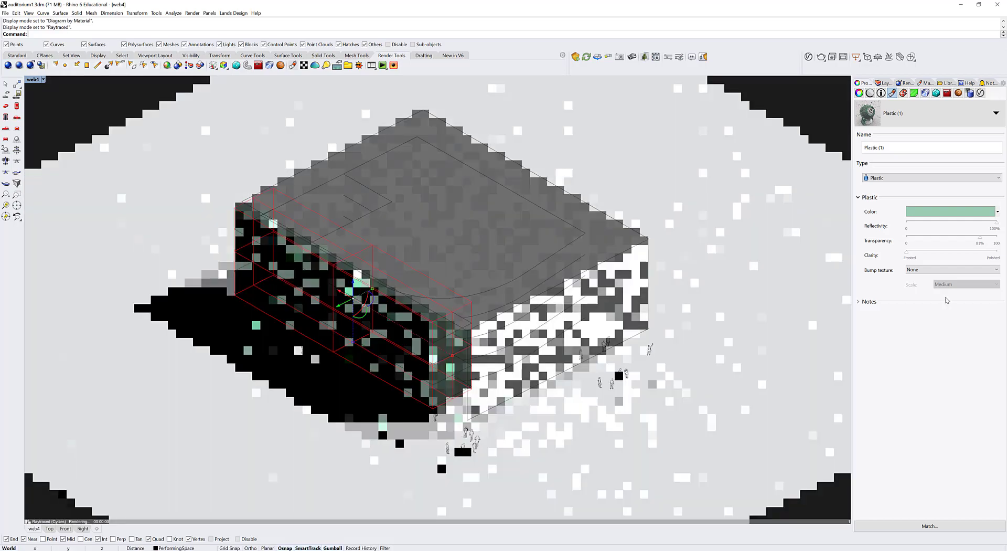
{"action": "left_click_drag", "start_coordinate": [943, 256], "coordinate": [998, 255]}
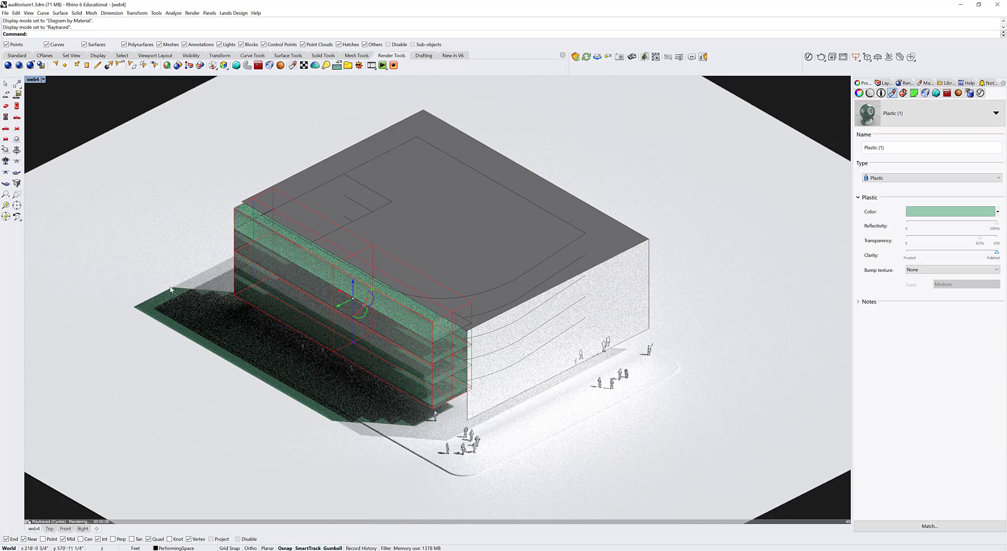
{"action": "left_click", "coordinate": [45, 79]}
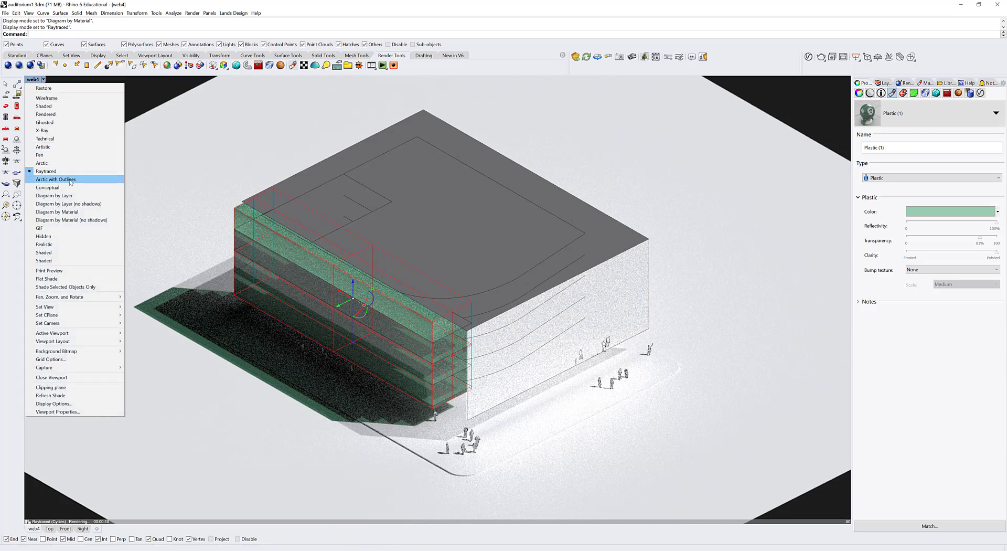
{"action": "left_click", "coordinate": [69, 211]}
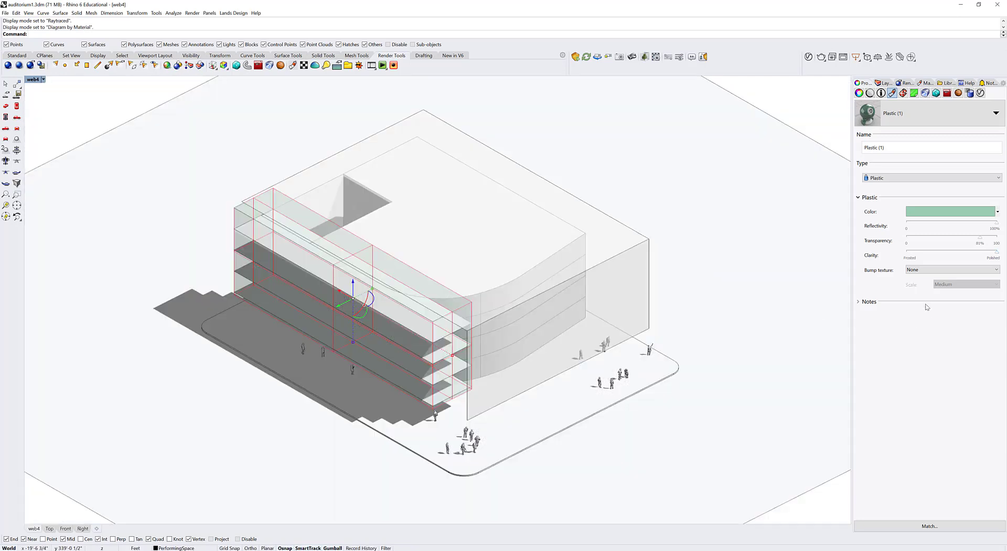
- Change the front volume's Plastic (1) material color to a pale cyan with a hue of about 182
{"action": "left_click", "coordinate": [939, 212]}
{"action": "left_click_drag", "start_coordinate": [429, 143], "coordinate": [629, 163]}
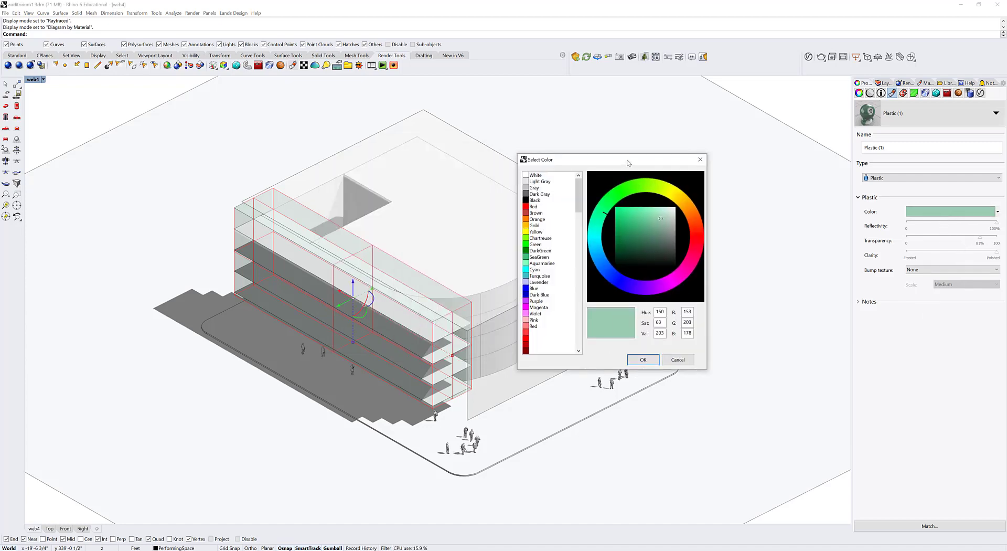
{"action": "left_click_drag", "start_coordinate": [601, 230], "coordinate": [600, 239]}
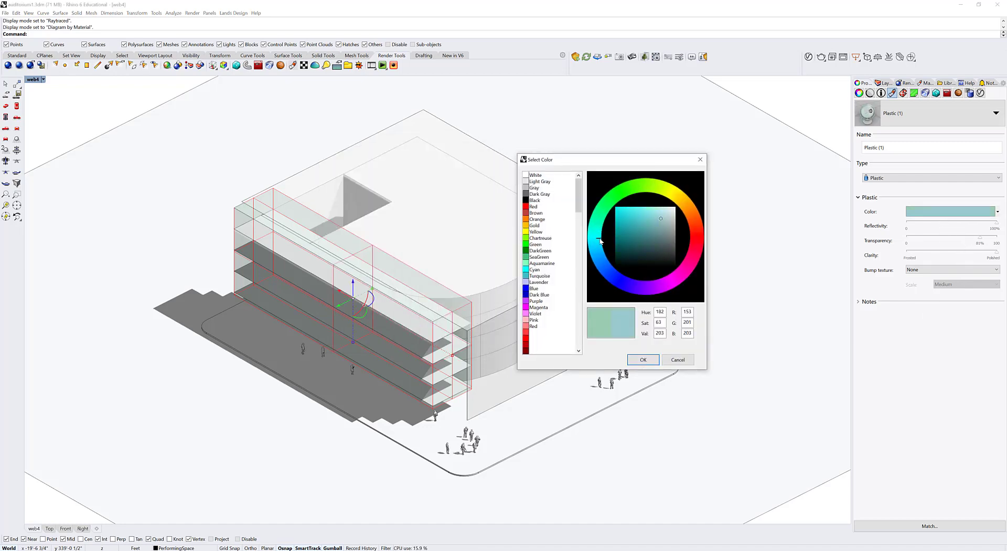
{"action": "left_click", "coordinate": [664, 211]}
{"action": "left_click", "coordinate": [642, 360]}
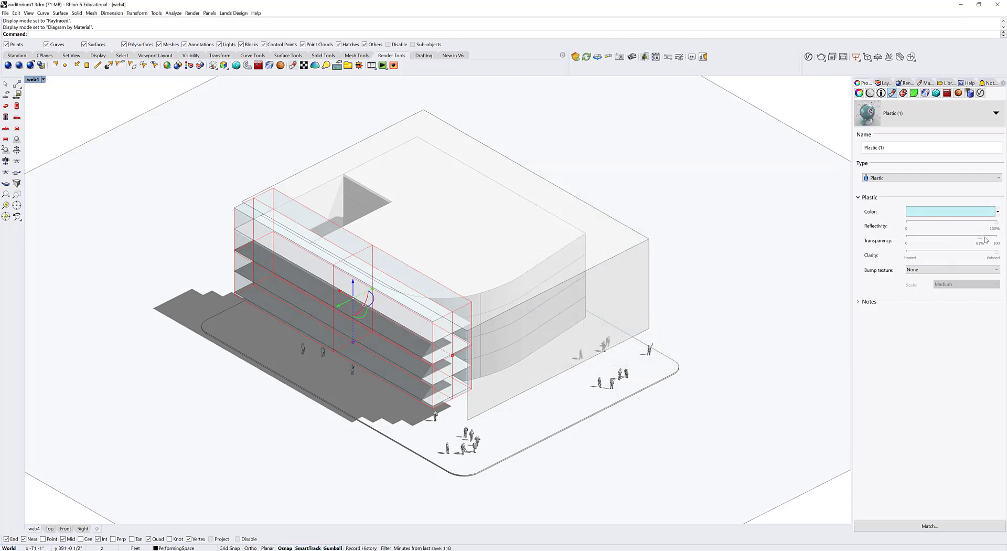
- Set the Plastic (1) material's transparency to about 71% and clear the selection
{"action": "left_click_drag", "start_coordinate": [962, 240], "coordinate": [943, 240]}
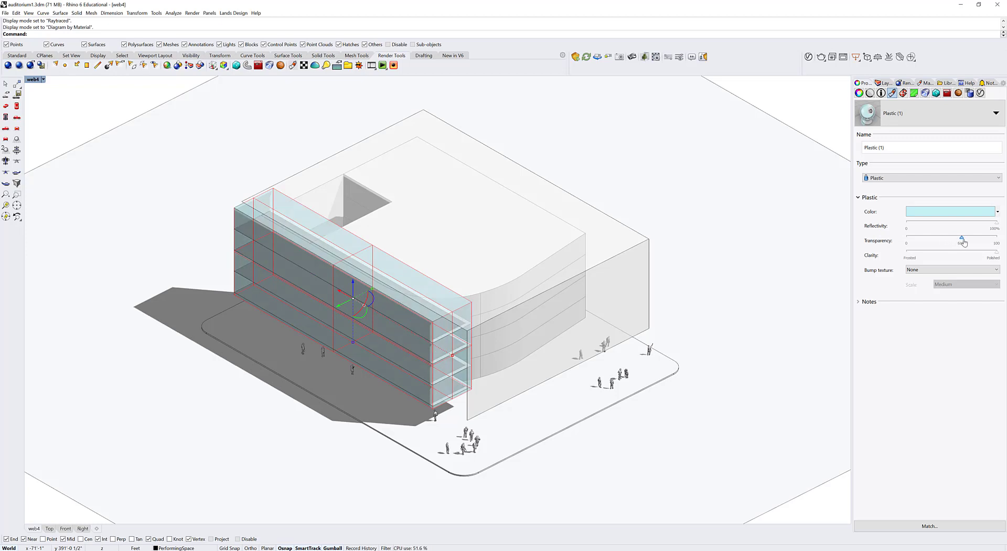
{"action": "left_click_drag", "start_coordinate": [973, 242], "coordinate": [971, 241]}
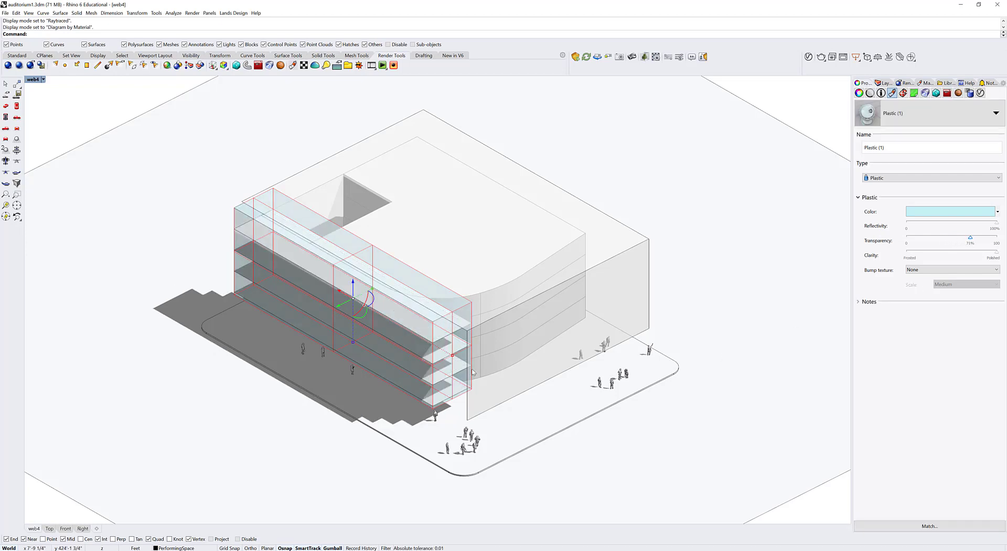
{"action": "left_click", "coordinate": [94, 99]}
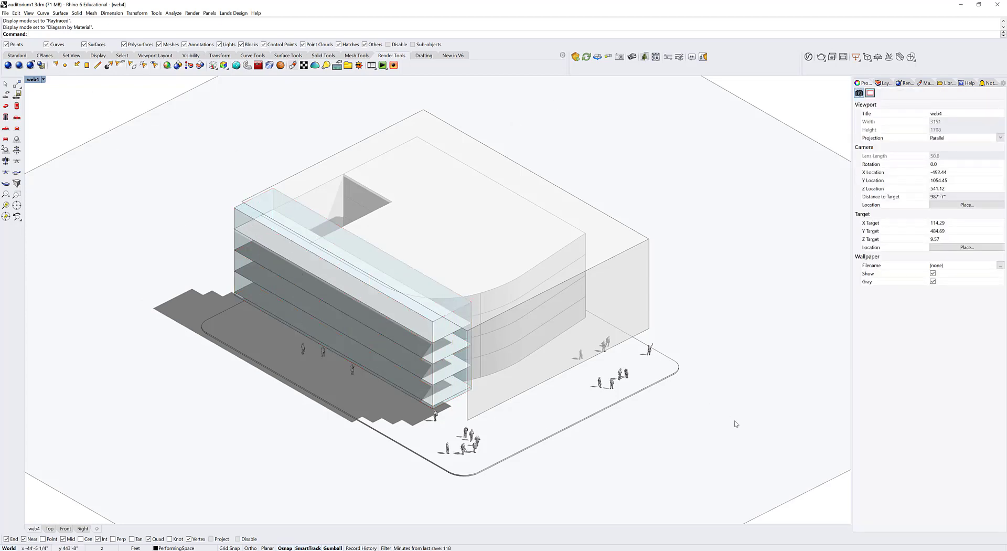
- Select the large outer volume's polysurface and highlight its abstract sublayer under screen in the layer list
{"action": "left_click", "coordinate": [418, 330]}
{"action": "left_click", "coordinate": [538, 276]}
{"action": "left_click", "coordinate": [569, 295]}
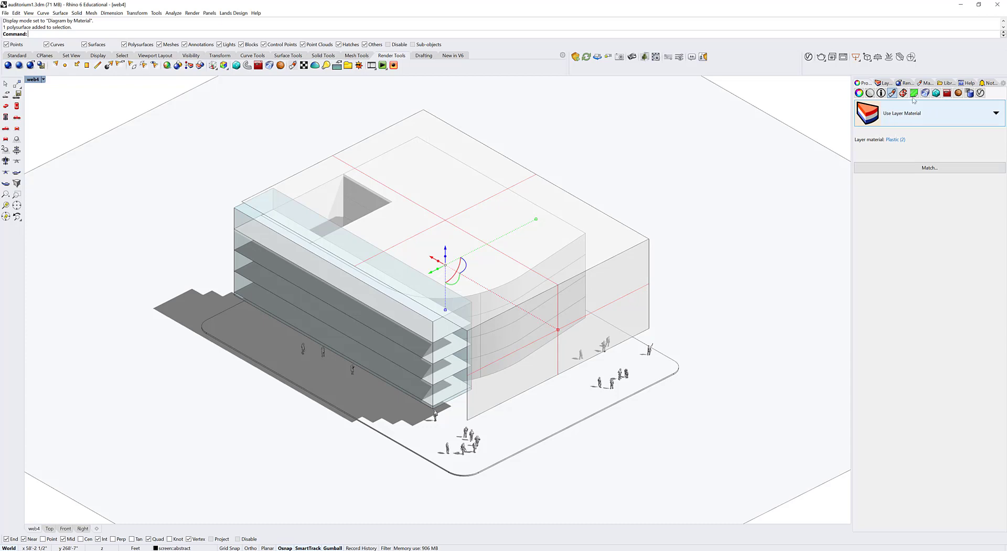
{"action": "left_click", "coordinate": [884, 83]}
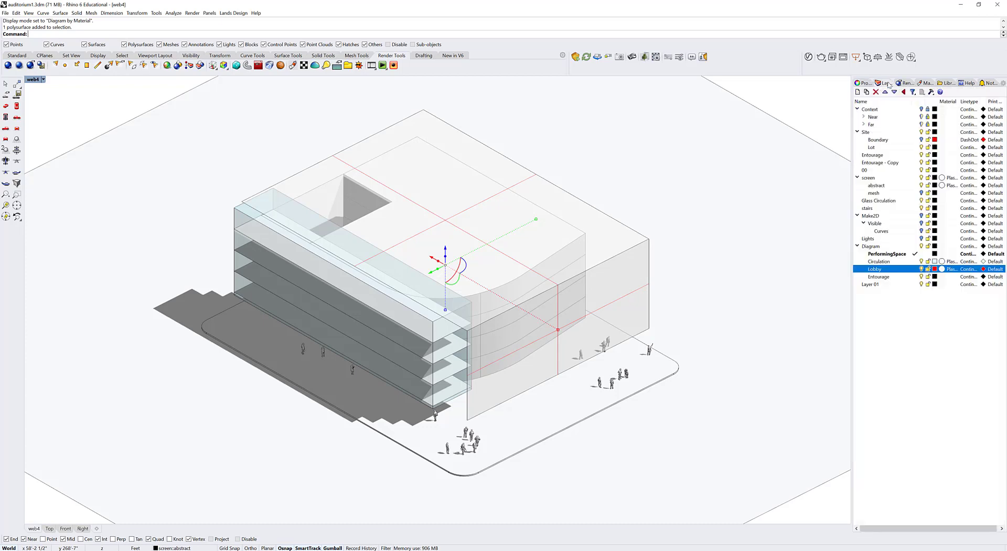
{"action": "left_click", "coordinate": [895, 186]}
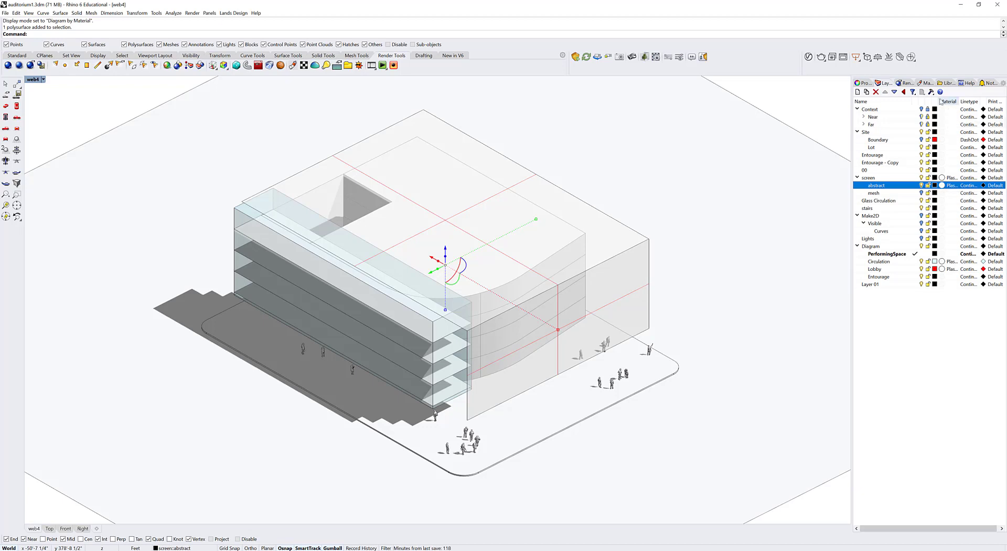
- Set the Plastic (2) material's transparency to about 63% and clear the selection
{"action": "left_click", "coordinate": [926, 83]}
{"action": "left_click", "coordinate": [932, 125]}
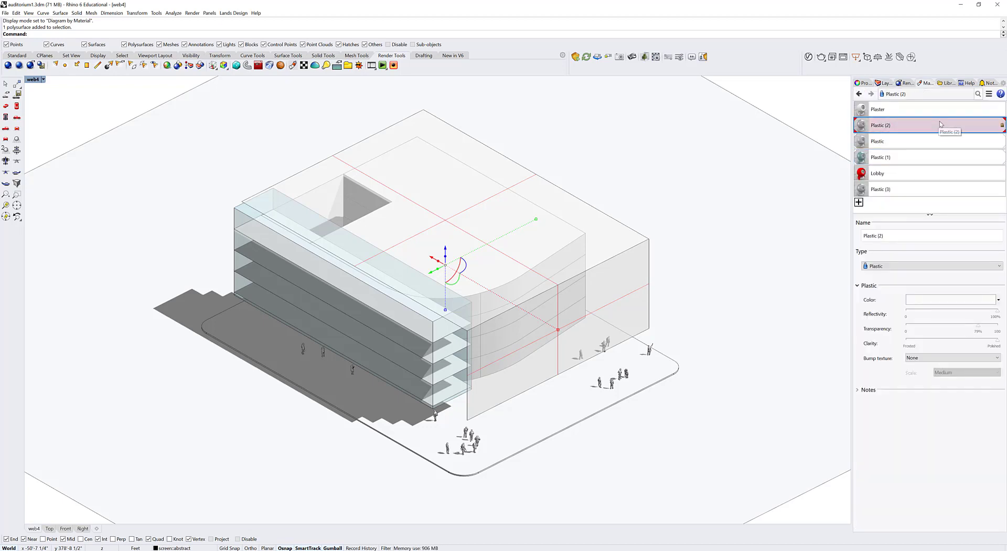
{"action": "left_click", "coordinate": [966, 328]}
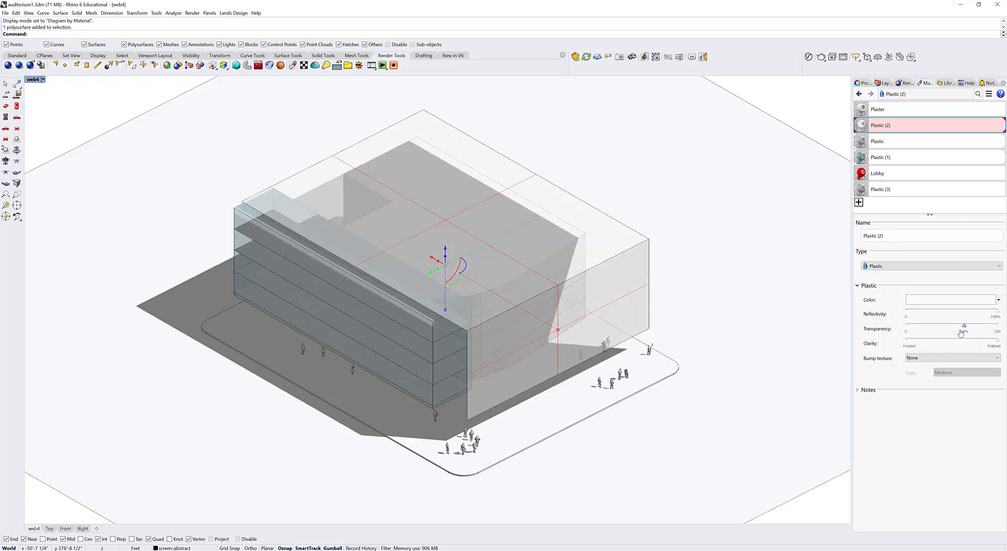
{"action": "left_click_drag", "start_coordinate": [970, 329], "coordinate": [964, 329]}
{"action": "left_click", "coordinate": [793, 112]}
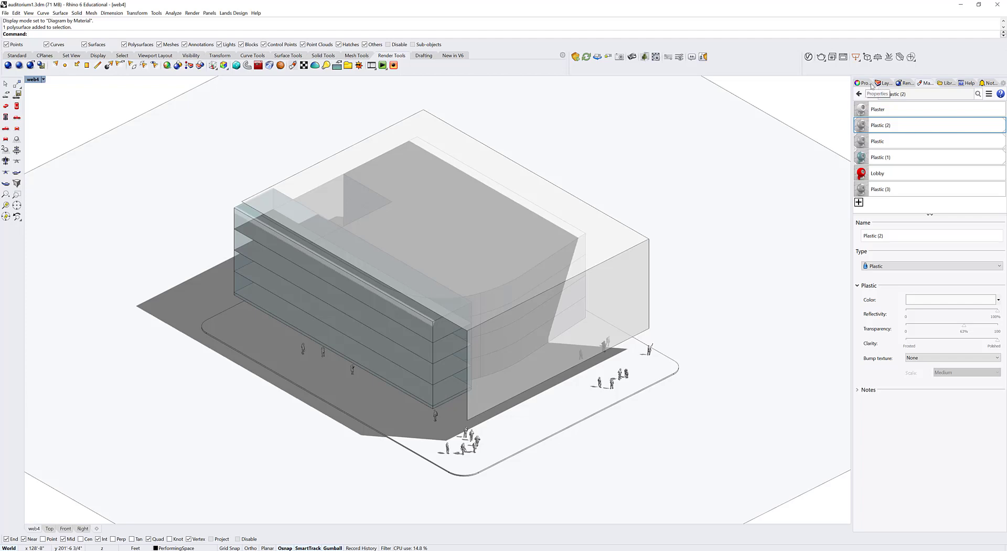
- Assign the Lobby material to the abstract layer
{"action": "left_click", "coordinate": [885, 83]}
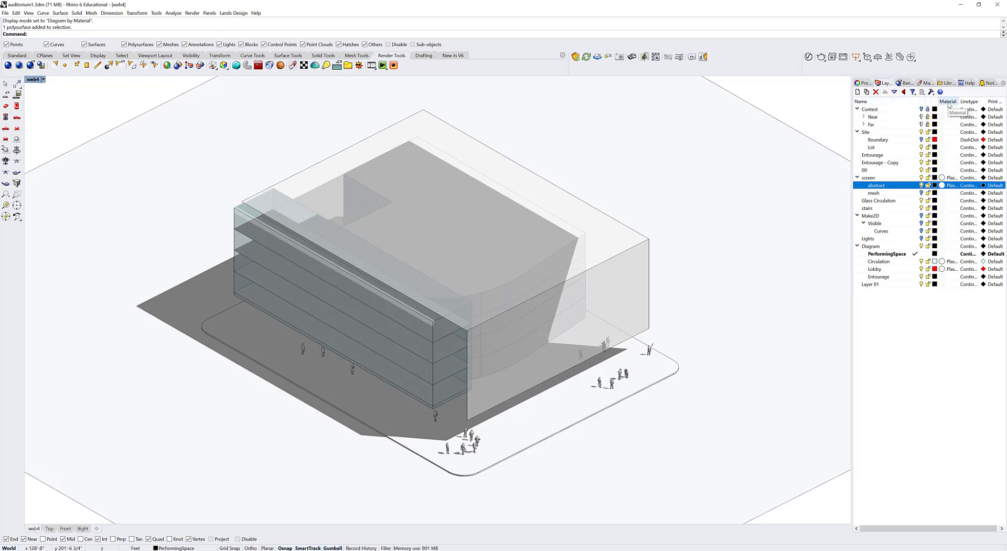
{"action": "left_click", "coordinate": [943, 185]}
{"action": "left_click", "coordinate": [677, 157]}
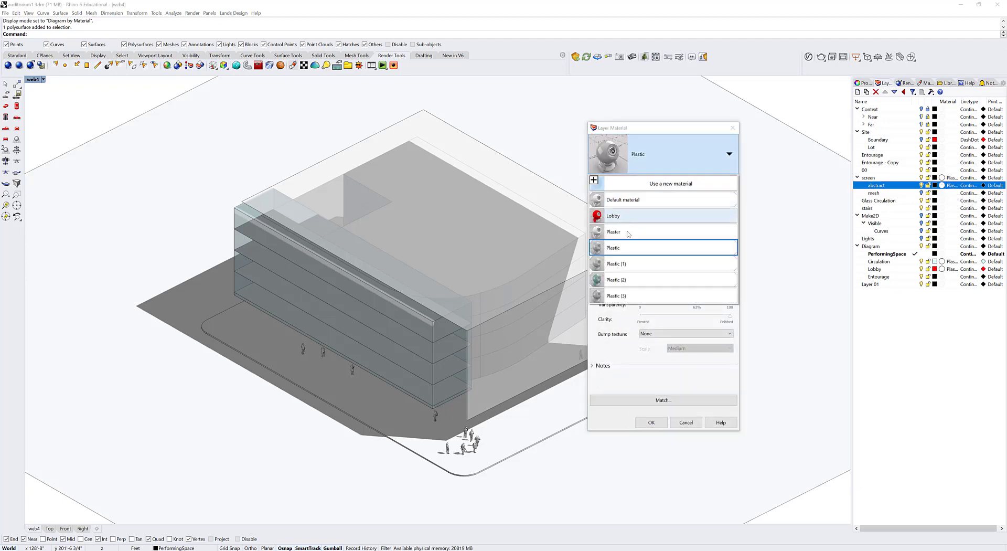
{"action": "left_click", "coordinate": [652, 220]}
{"action": "left_click", "coordinate": [651, 422]}
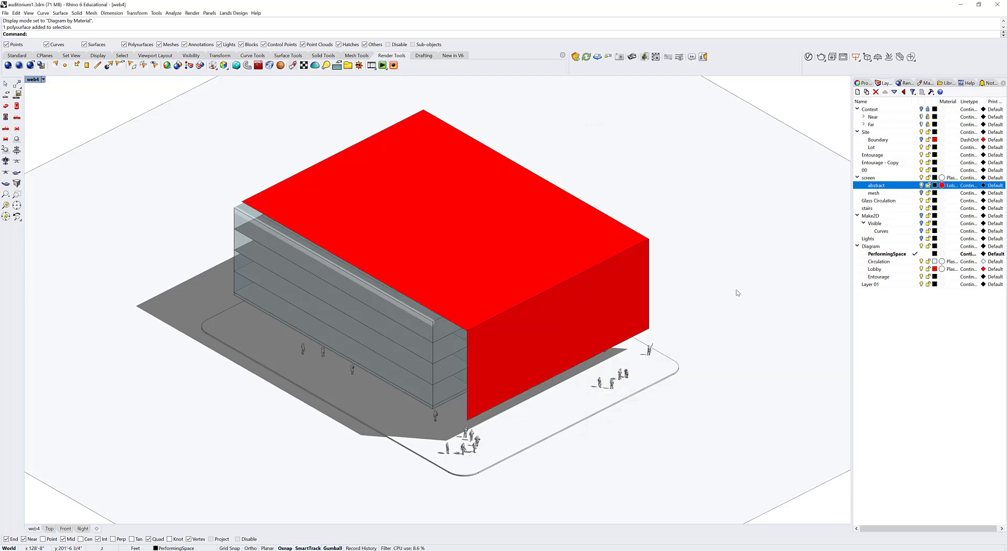
- Select the outer volume, change the abstract layer's material to Plastic (2), and clear the selection
{"action": "left_click", "coordinate": [504, 307]}
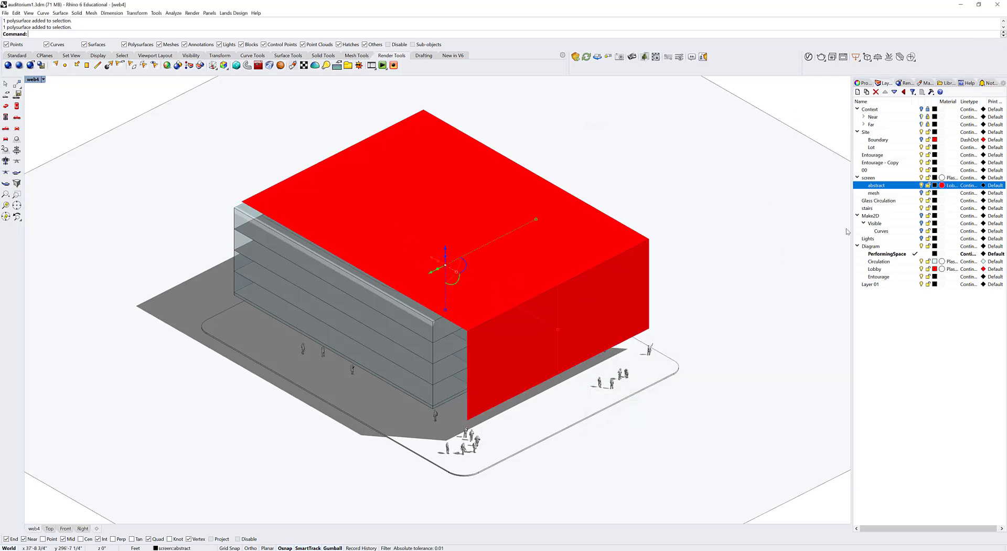
{"action": "left_click", "coordinate": [943, 186]}
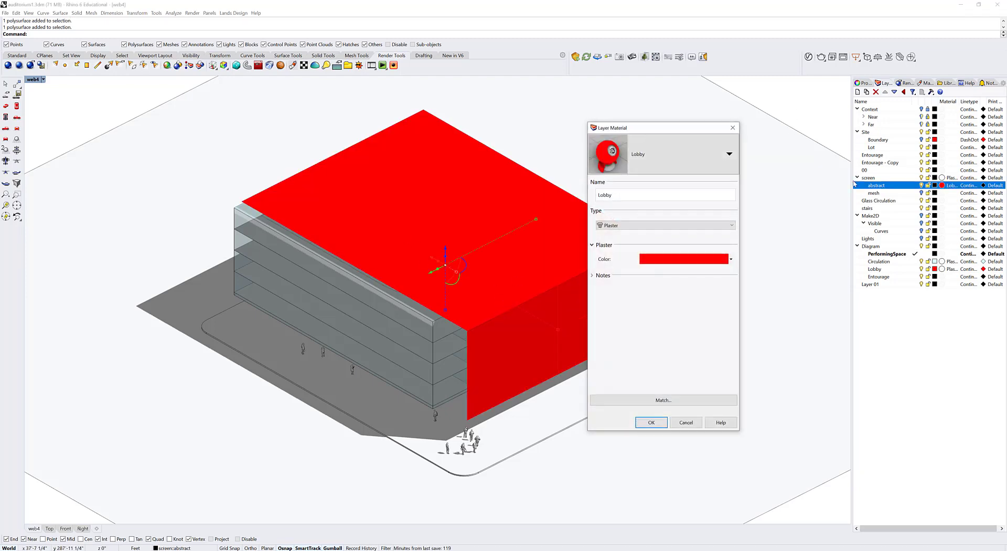
{"action": "left_click", "coordinate": [701, 168]}
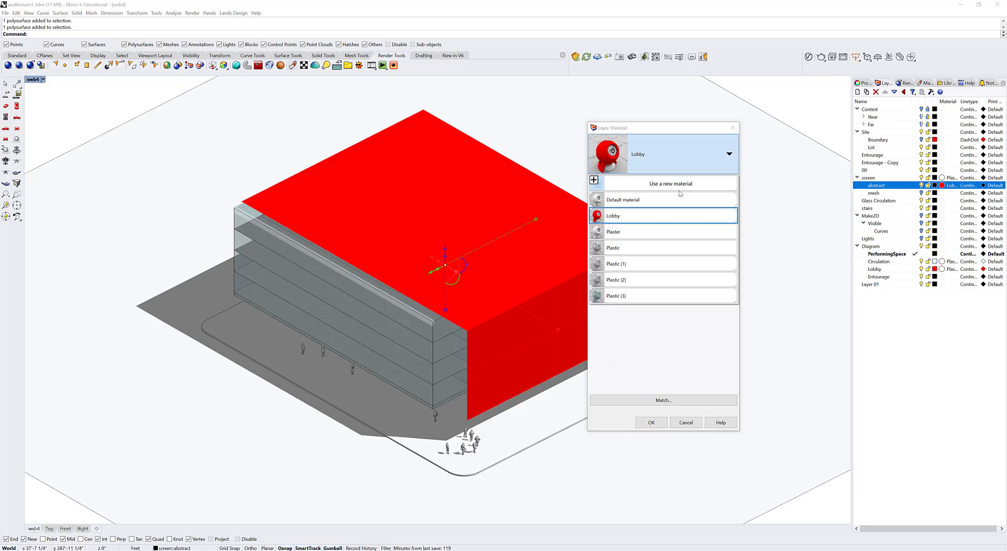
{"action": "left_click", "coordinate": [653, 280]}
{"action": "left_click", "coordinate": [653, 424]}
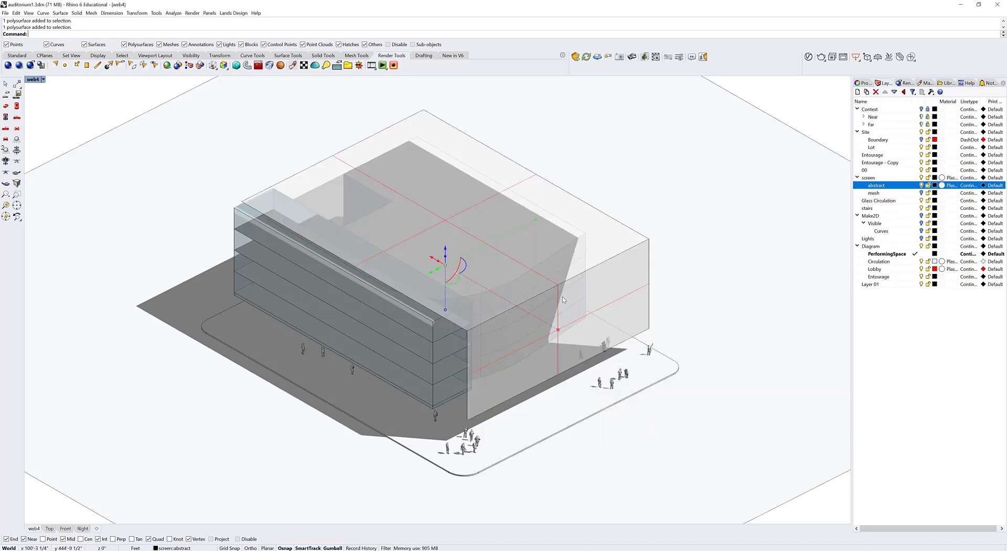
{"action": "left_click", "coordinate": [821, 119]}
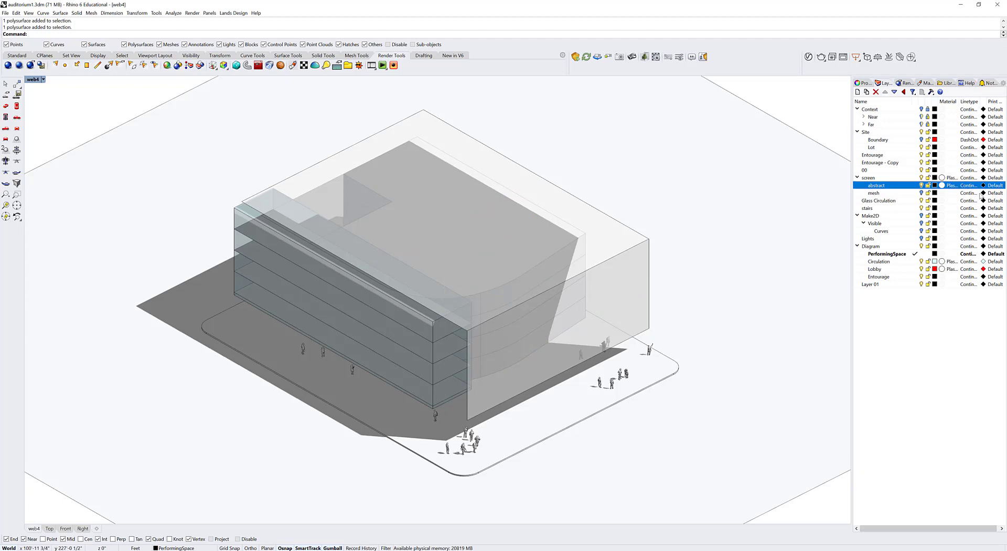
- Assign the Plastic (1) material directly to the large outer volume's polysurface and clear the selection
{"action": "left_click", "coordinate": [610, 221]}
{"action": "left_click", "coordinate": [638, 244]}
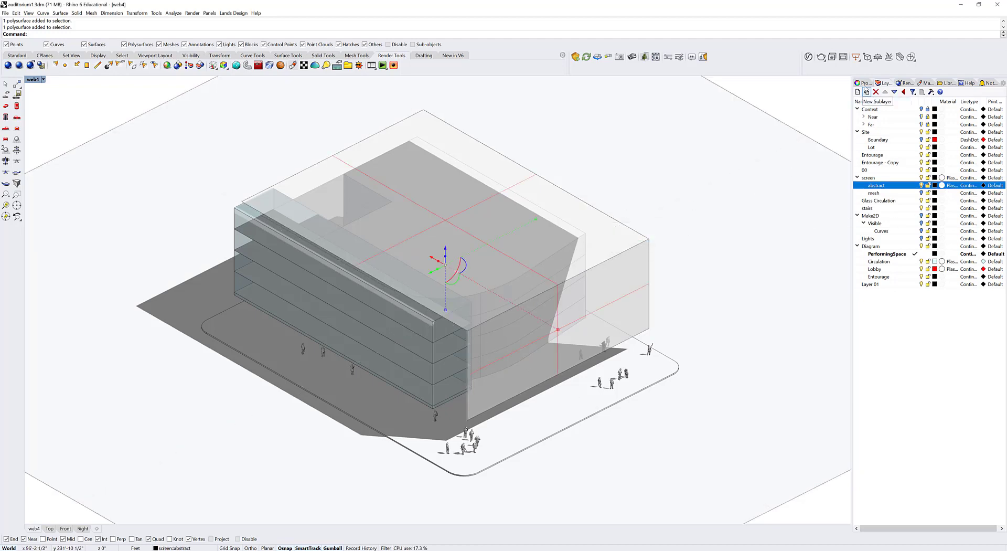
{"action": "left_click", "coordinate": [863, 83]}
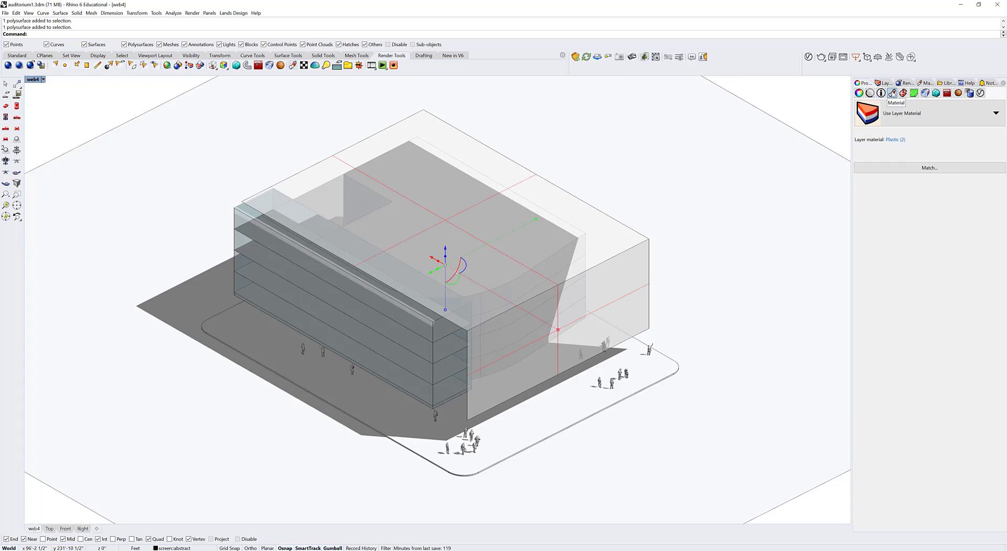
{"action": "left_click", "coordinate": [901, 117]}
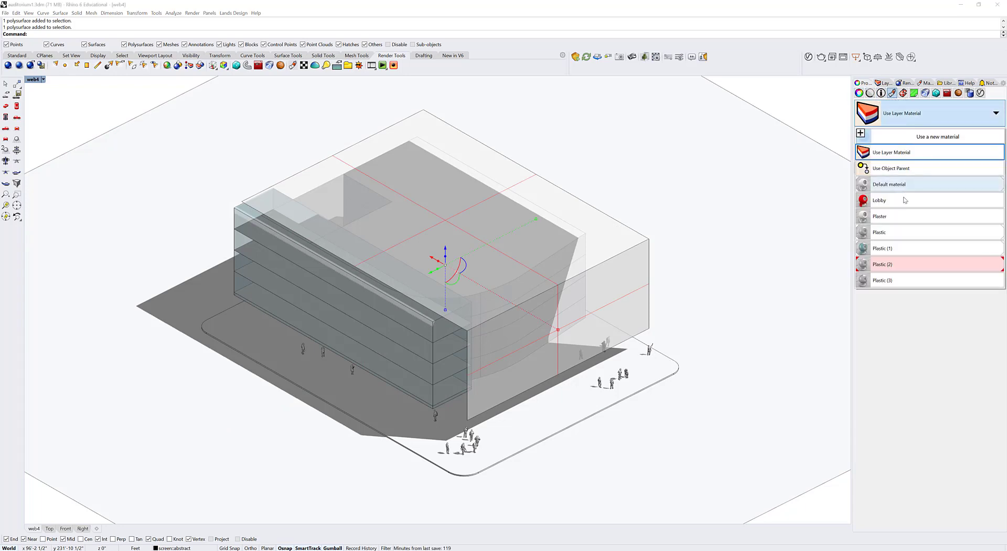
{"action": "left_click", "coordinate": [912, 249]}
{"action": "left_click", "coordinate": [757, 113]}
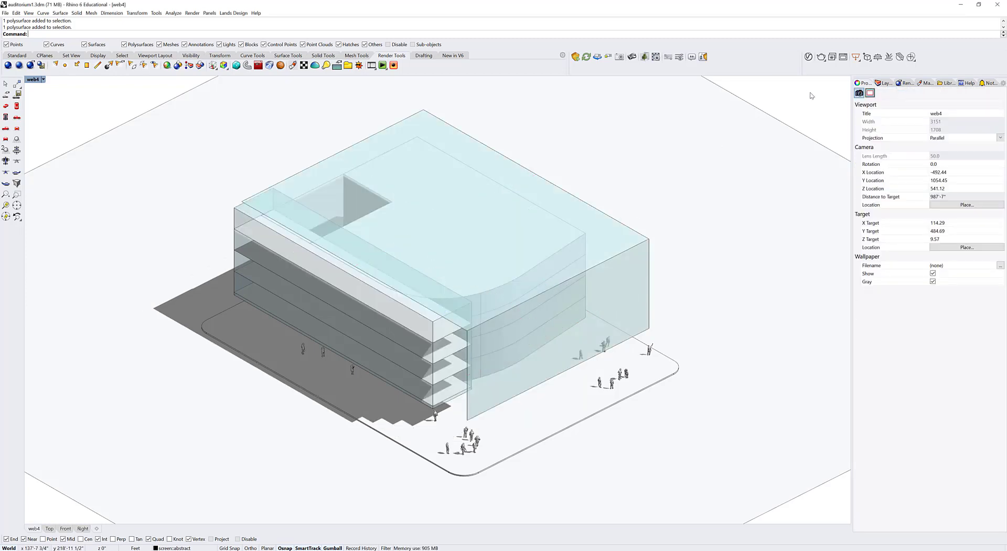
- Reselect the large outer volume's polysurface and set its object material back to Use Layer Material
{"action": "left_click", "coordinate": [540, 174]}
{"action": "left_click", "coordinate": [557, 189]}
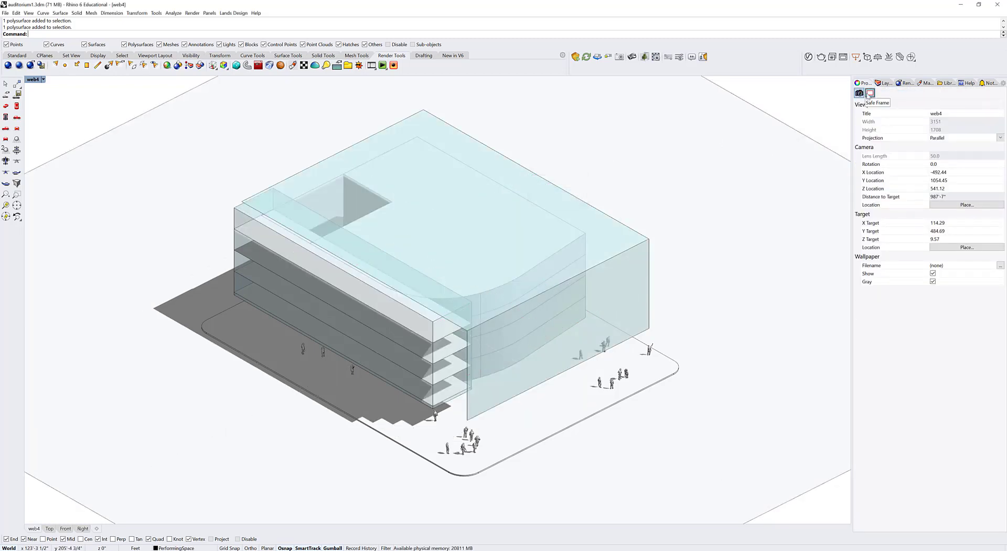
{"action": "left_click", "coordinate": [578, 206]}
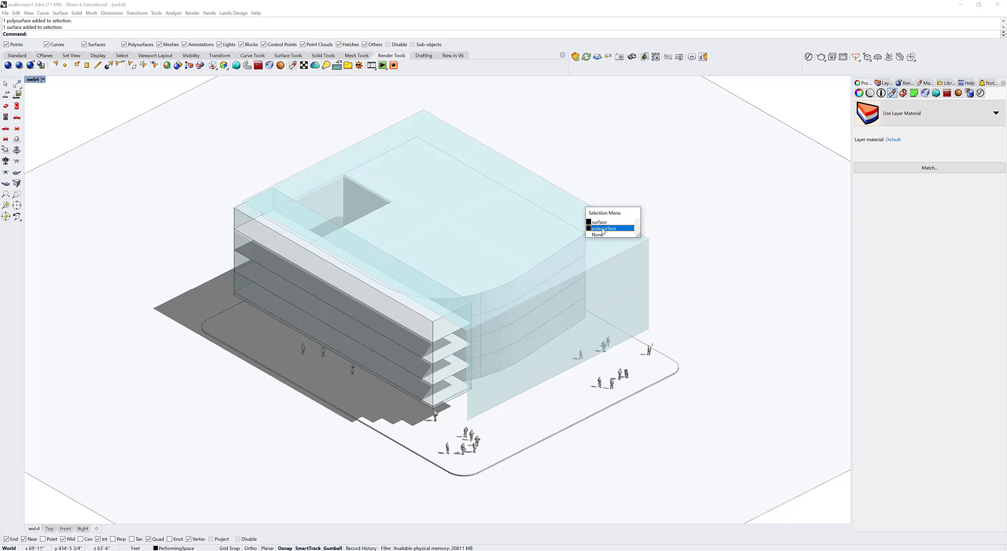
{"action": "left_click", "coordinate": [591, 224]}
{"action": "left_click", "coordinate": [899, 117]}
{"action": "left_click", "coordinate": [899, 157]}
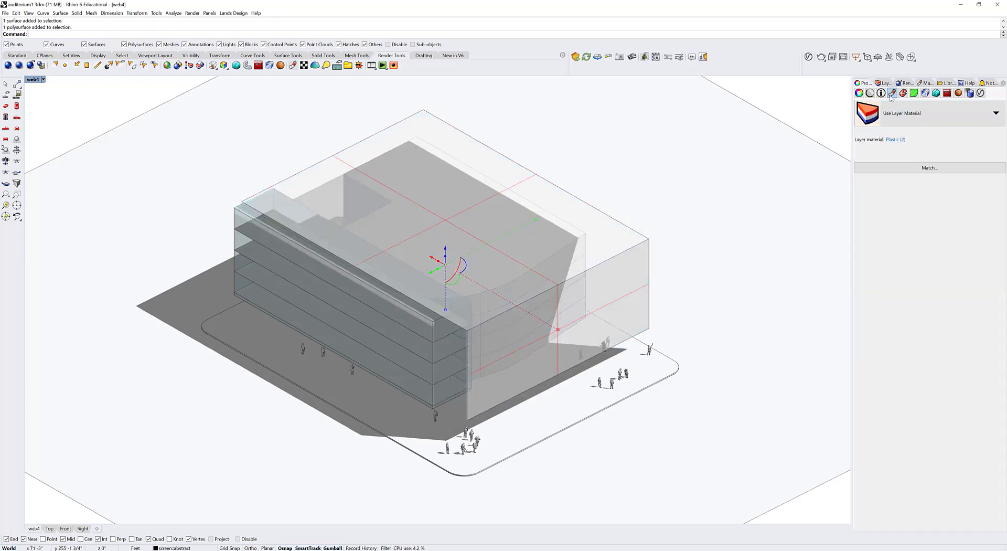
- Assign the Plastic (1) material to the abstract layer and clear the selection
{"action": "left_click", "coordinate": [887, 84]}
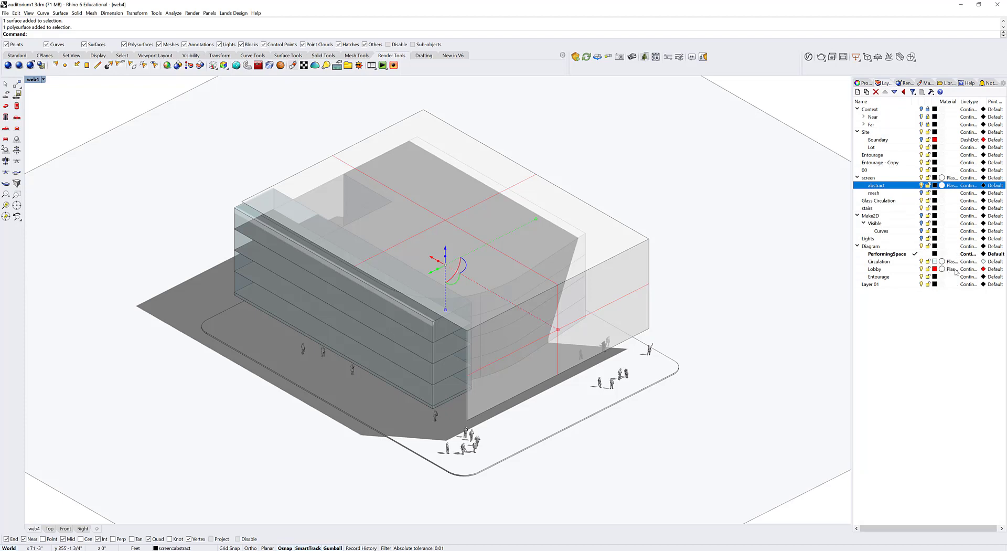
{"action": "left_click", "coordinate": [942, 185]}
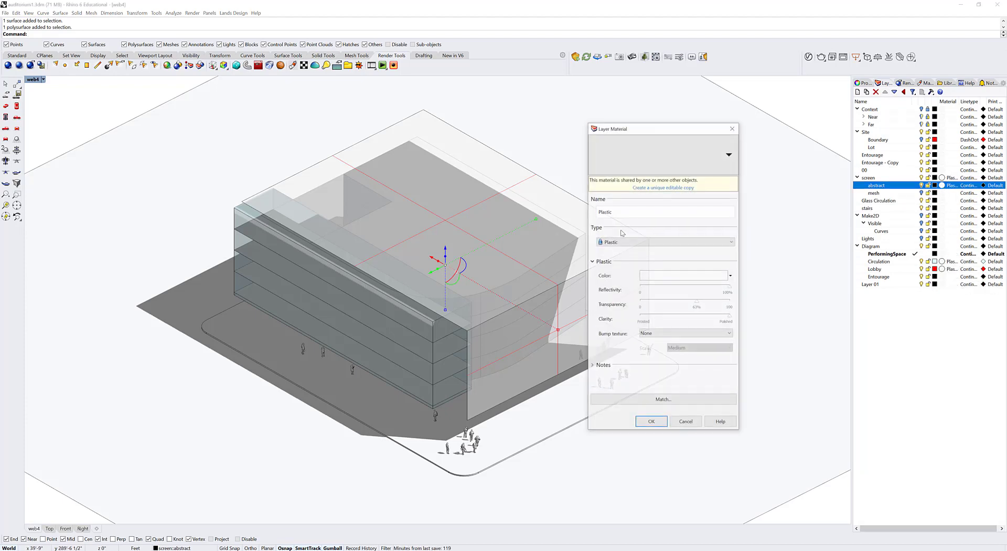
{"action": "left_click", "coordinate": [651, 422]}
{"action": "left_click", "coordinate": [761, 252]}
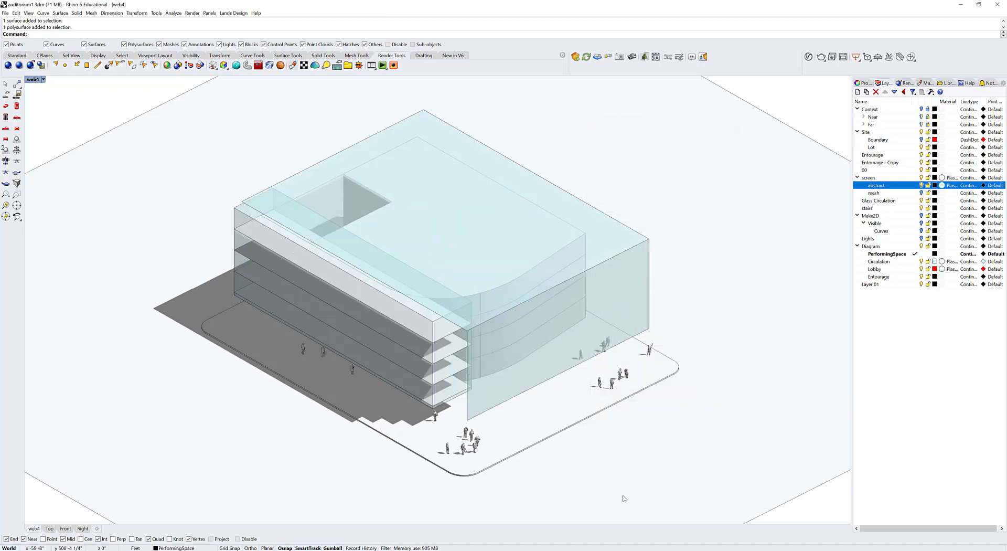